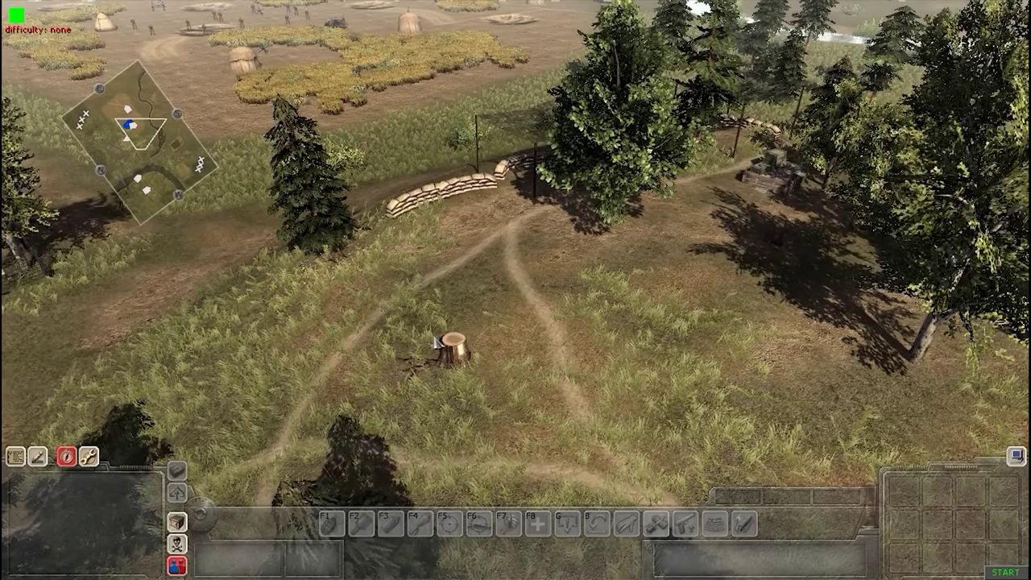
In the mission editor's entity library, collapse the French units and expand the German multiplayer infantry category (human, mp, ger).
key("F3")
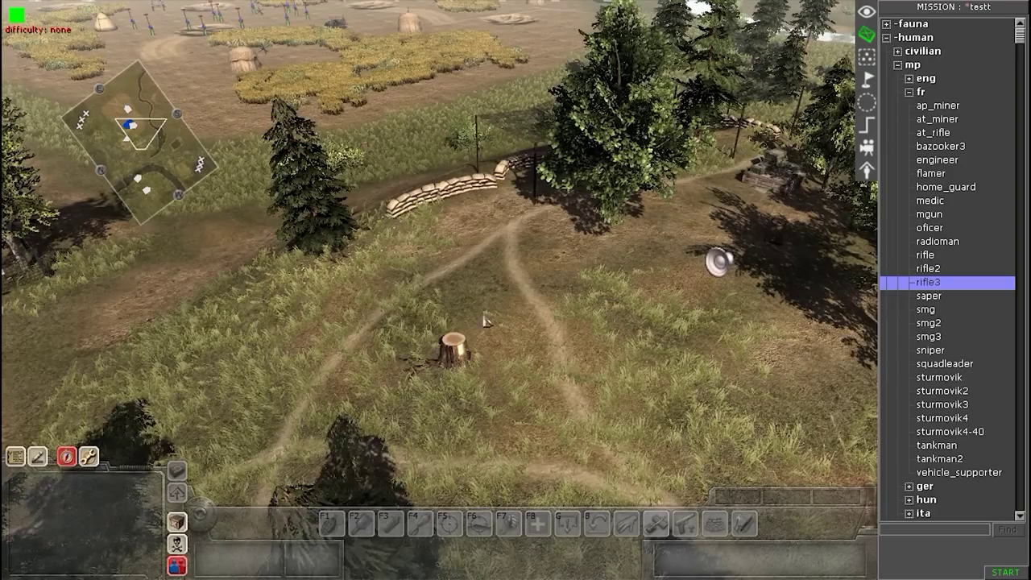
left_click(909, 92)
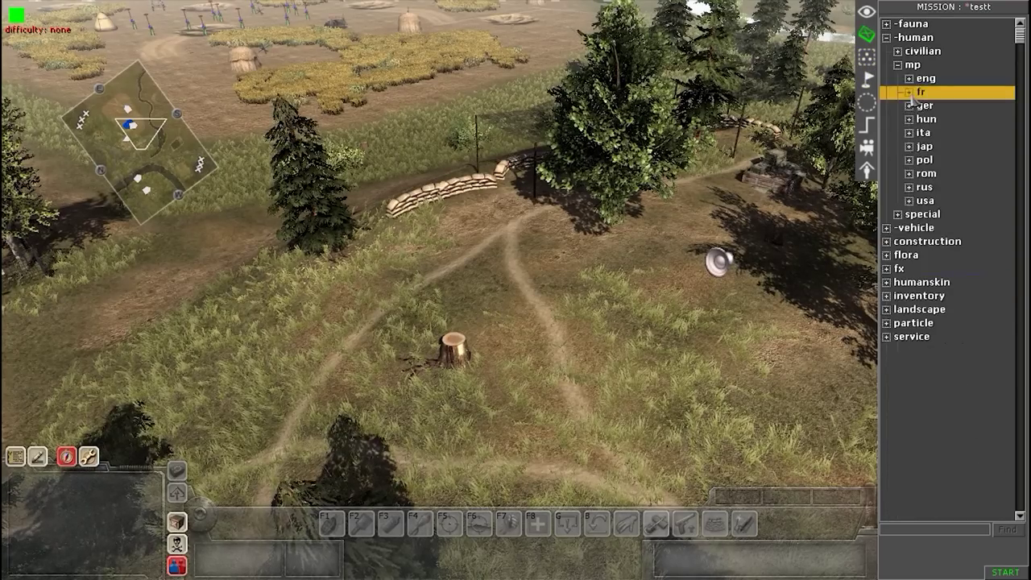
left_click(901, 66)
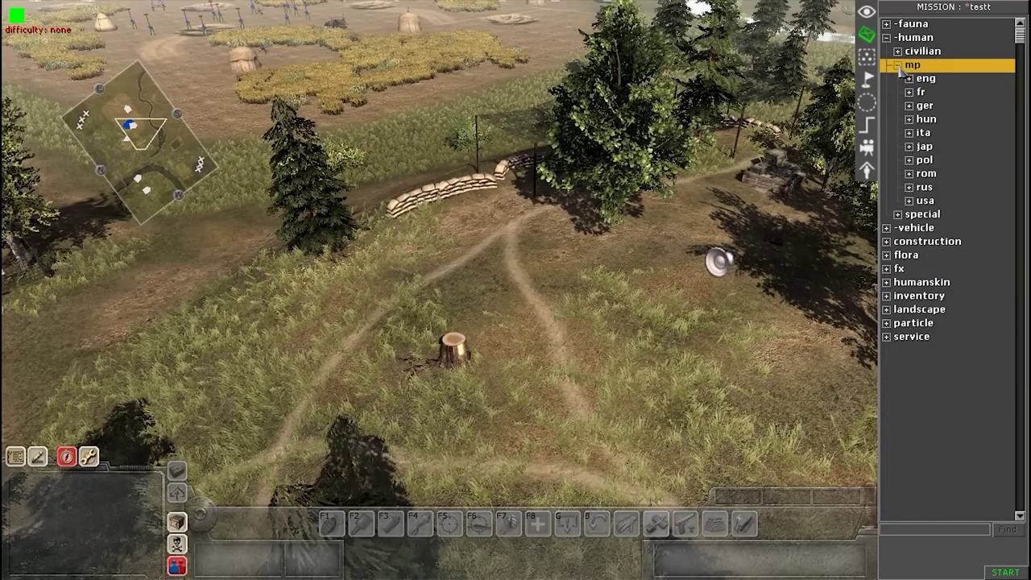
left_click(897, 65)
left_click(887, 38)
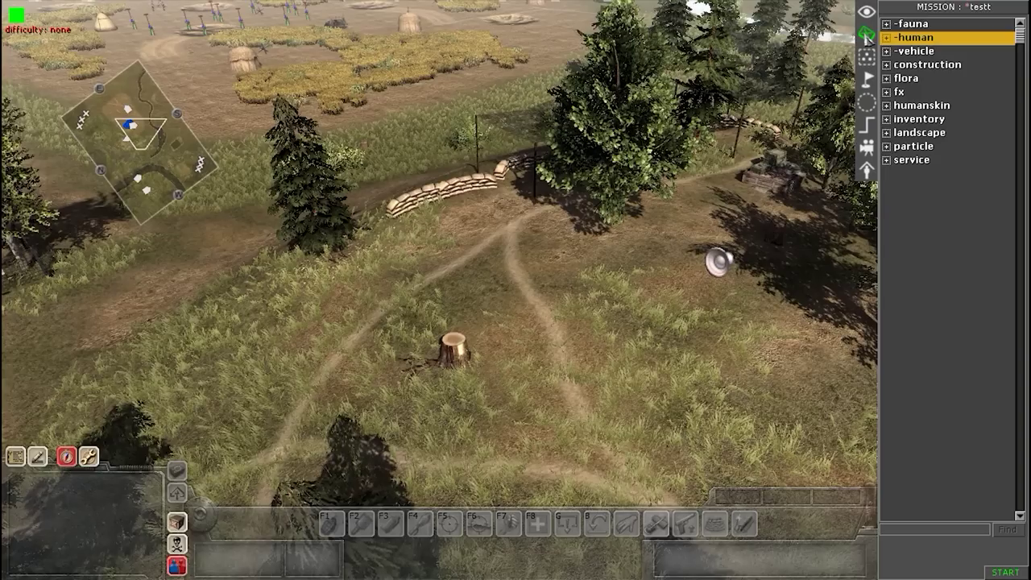
left_click(887, 38)
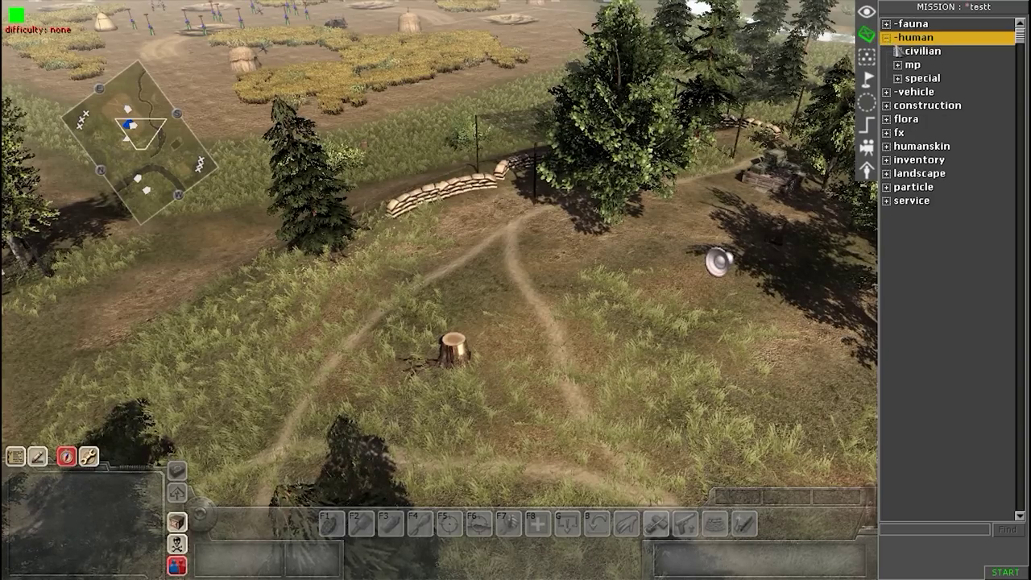
left_click(900, 65)
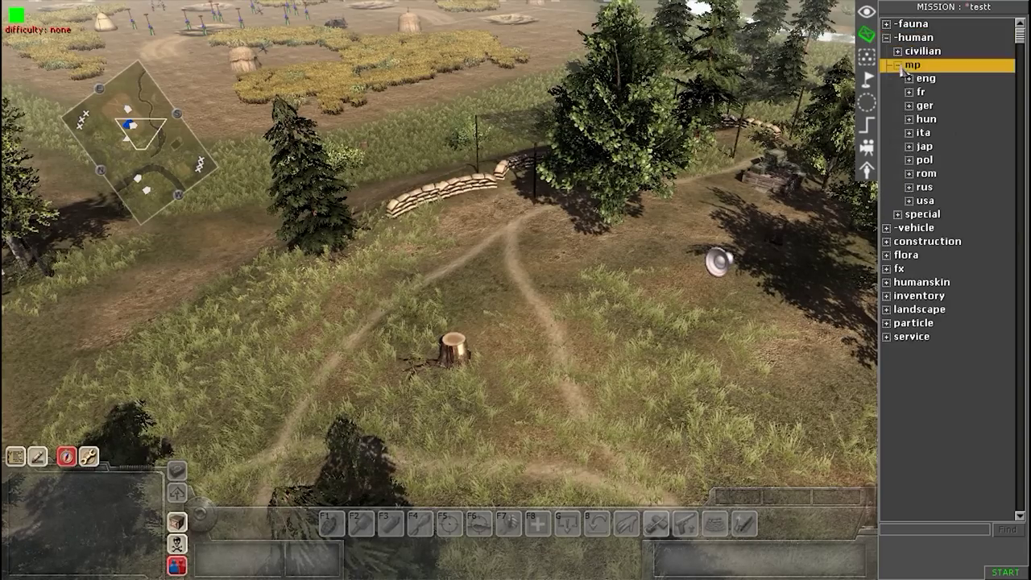
left_click(910, 106)
Place a German medic on the dirt path near the tree stump.
scroll(911, 266, "down", 5)
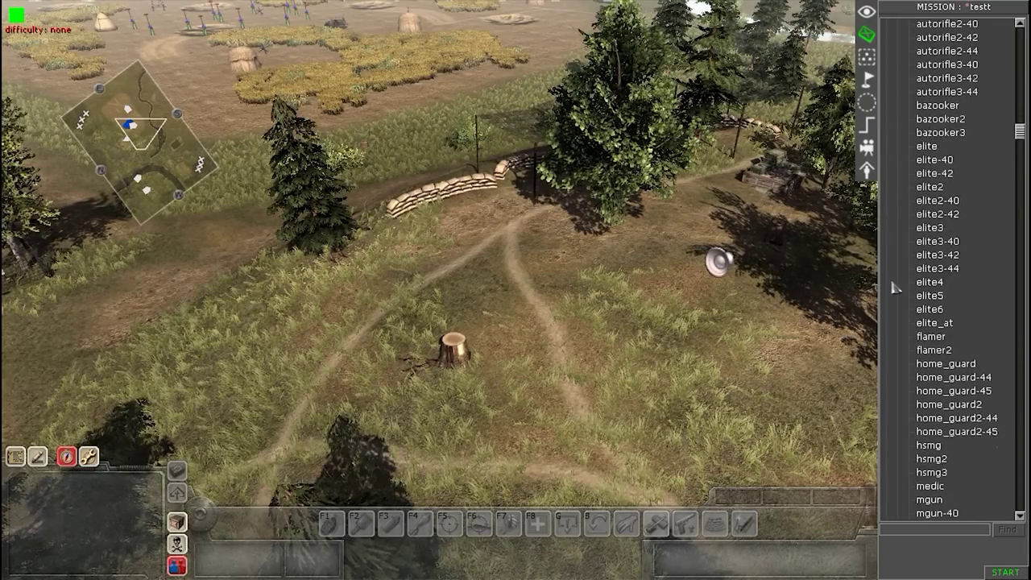
scroll(610, 297, "up", 3)
scroll(608, 298, "down", 2)
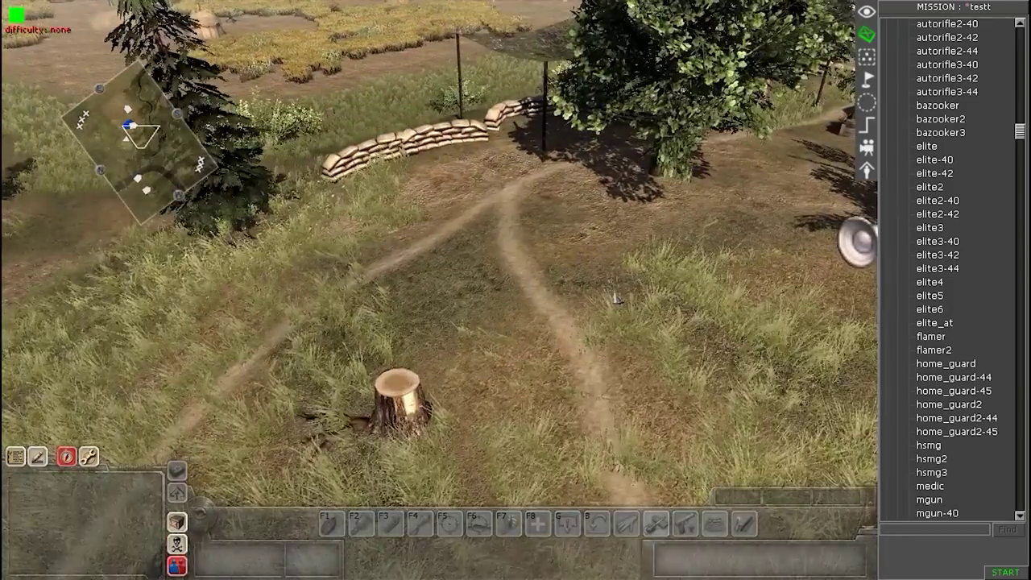
scroll(939, 342, "down", 6)
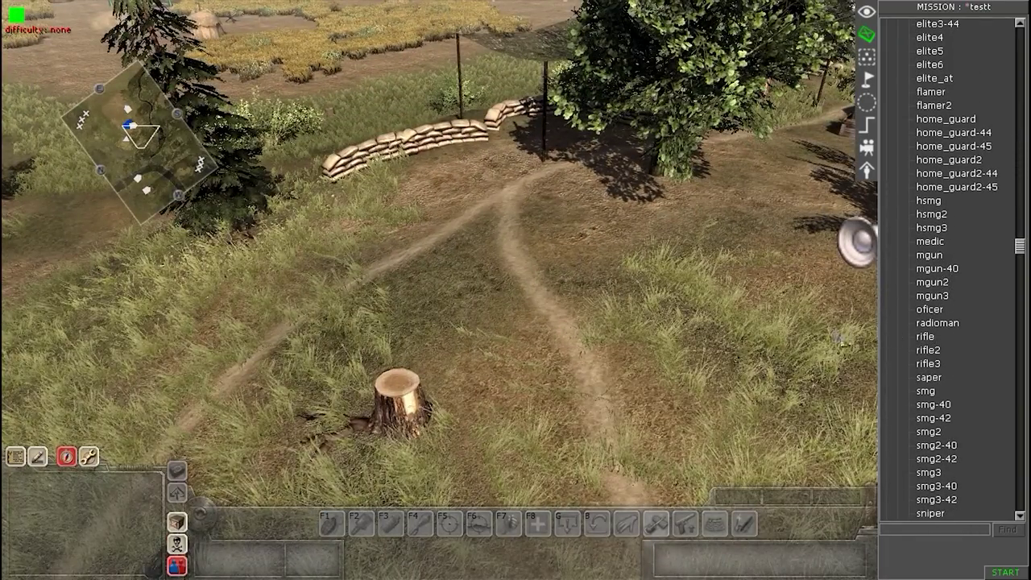
left_click(935, 242)
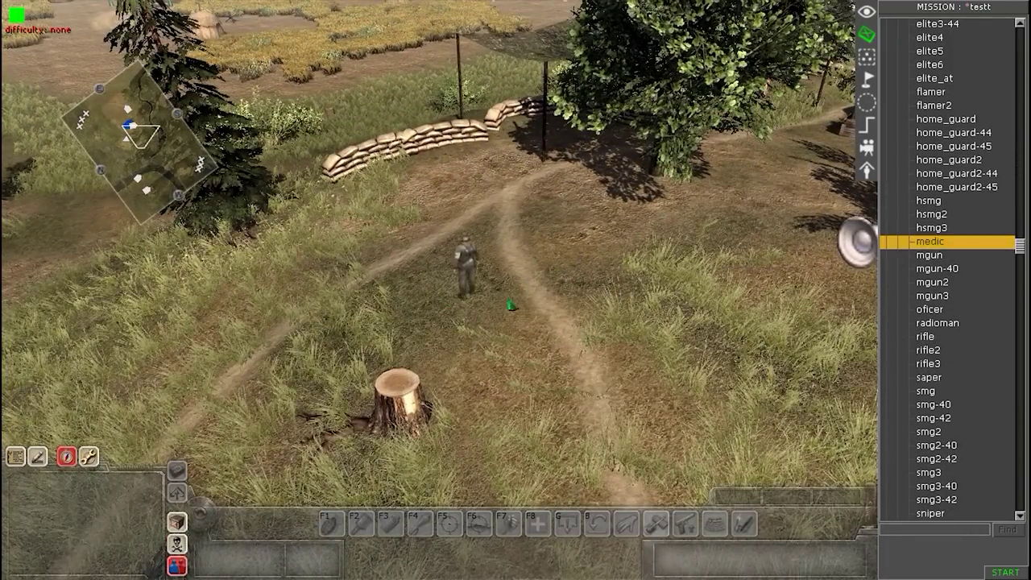
left_click(532, 351)
scroll(915, 354, "down", 1)
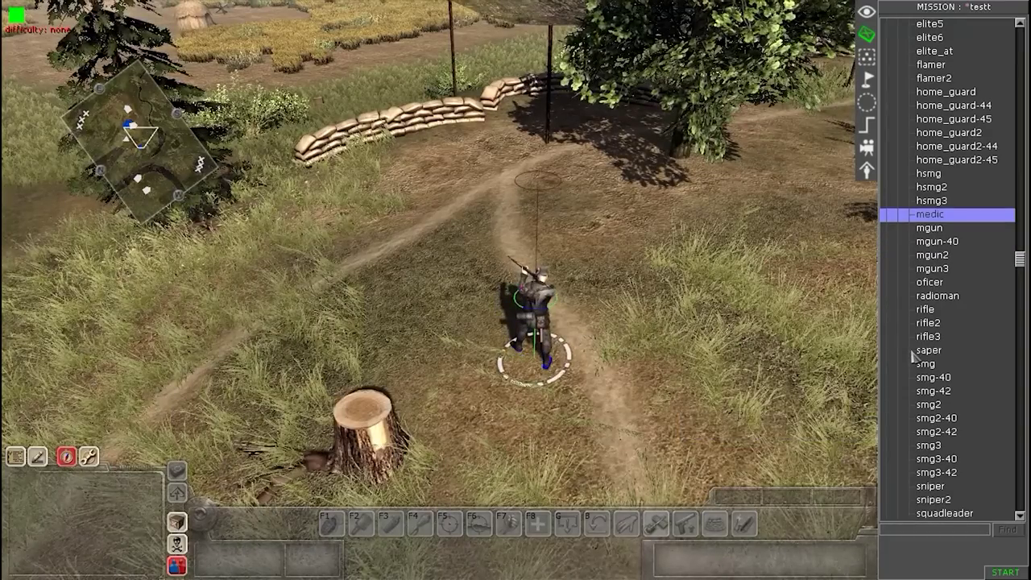
Place five German riflemen in front of and beside the medic, using the rifle, rifle3 and rifle2 unit types.
left_click(925, 309)
left_click(290, 311)
key("Insert")
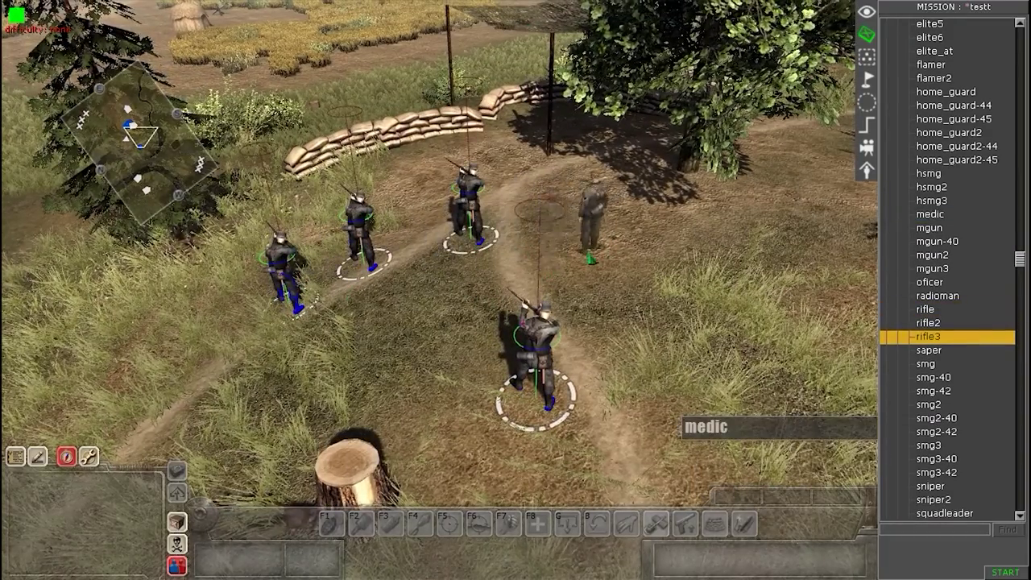
left_click(590, 248)
scroll(477, 298, "down", 2)
middle_click_drag(477, 298, 501, 288)
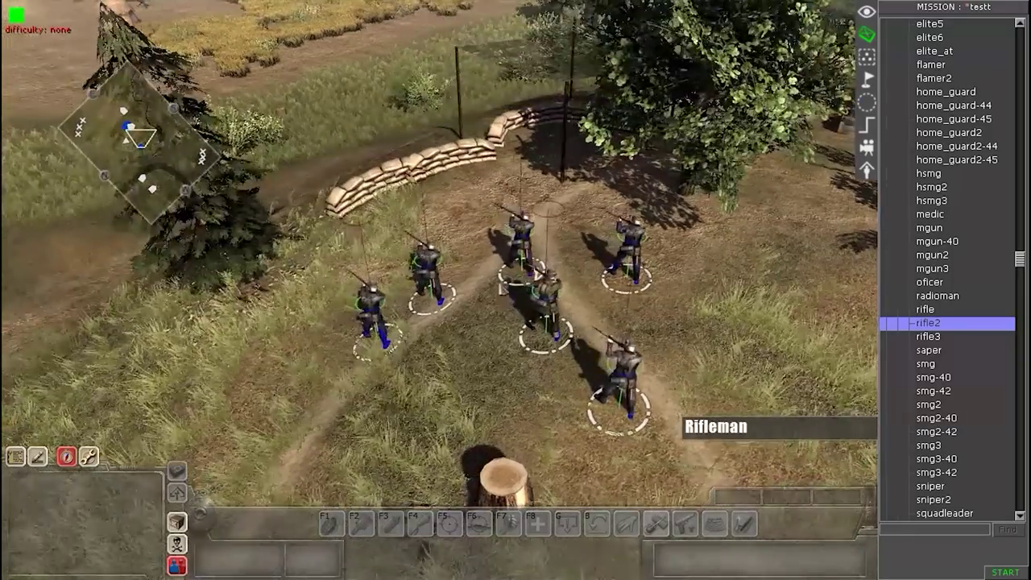
scroll(553, 302, "down", 2)
key("F2")
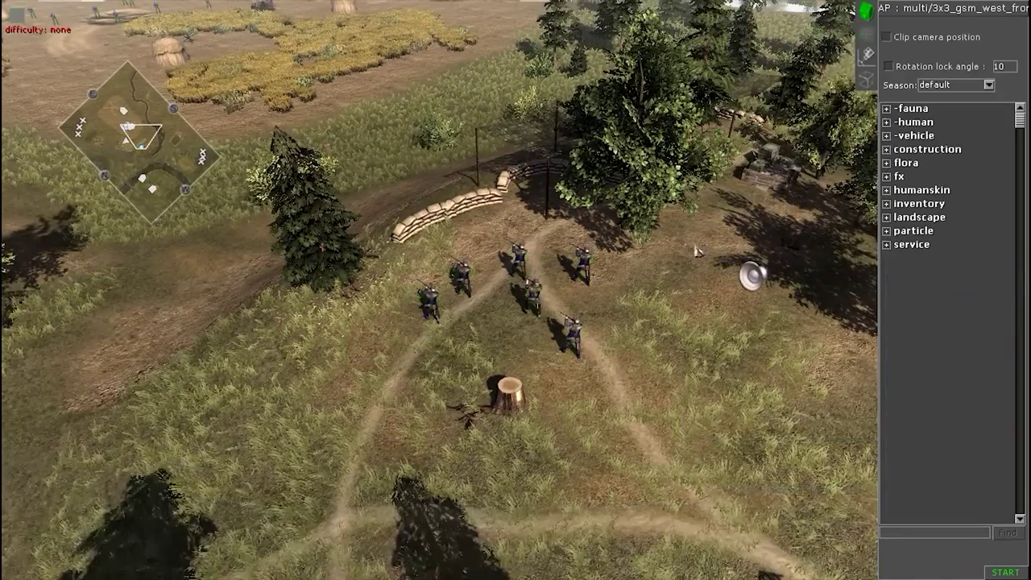
key("F3")
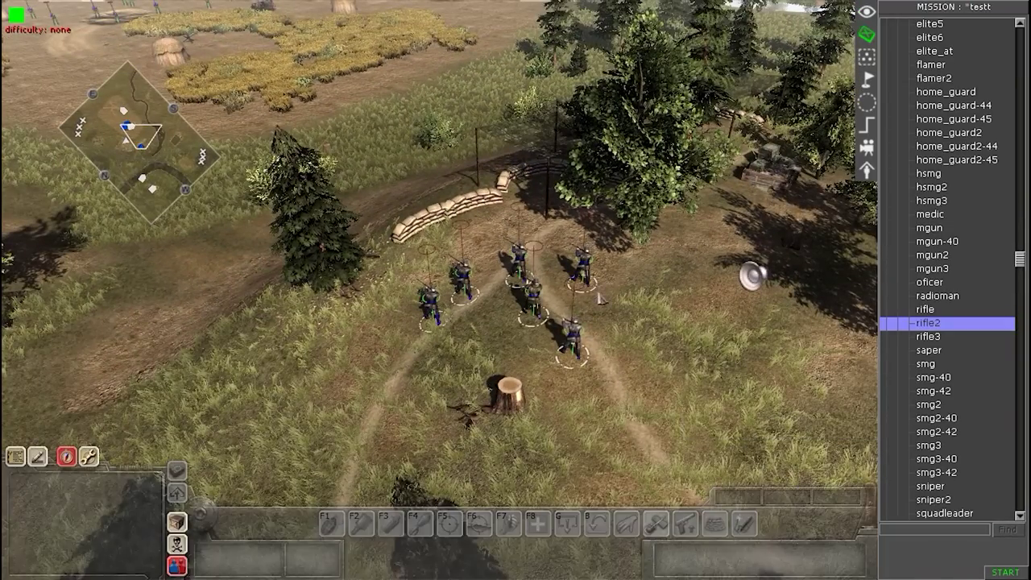
scroll(594, 320, "up", 2)
scroll(593, 321, "up", 4)
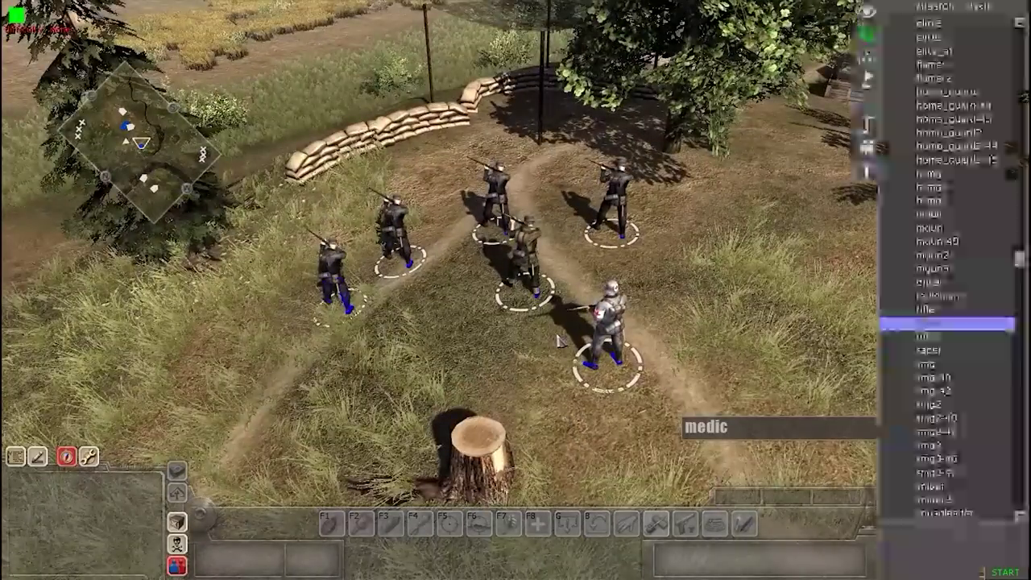
scroll(579, 342, "down", 3)
Assign all six placed soldiers to player 1 and deselect them.
left_click_drag(338, 189, 669, 340)
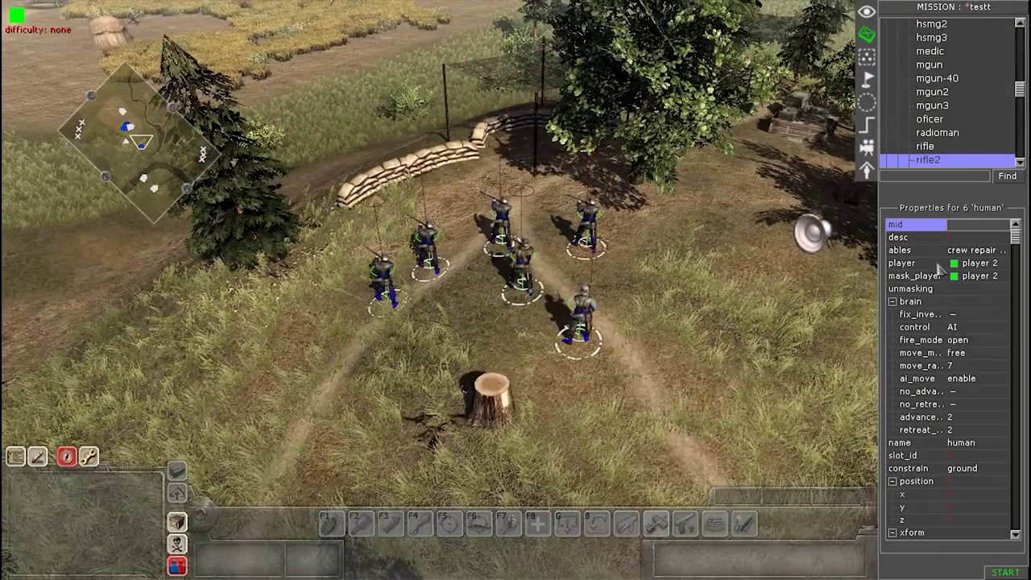
left_click(937, 266)
left_click(975, 263)
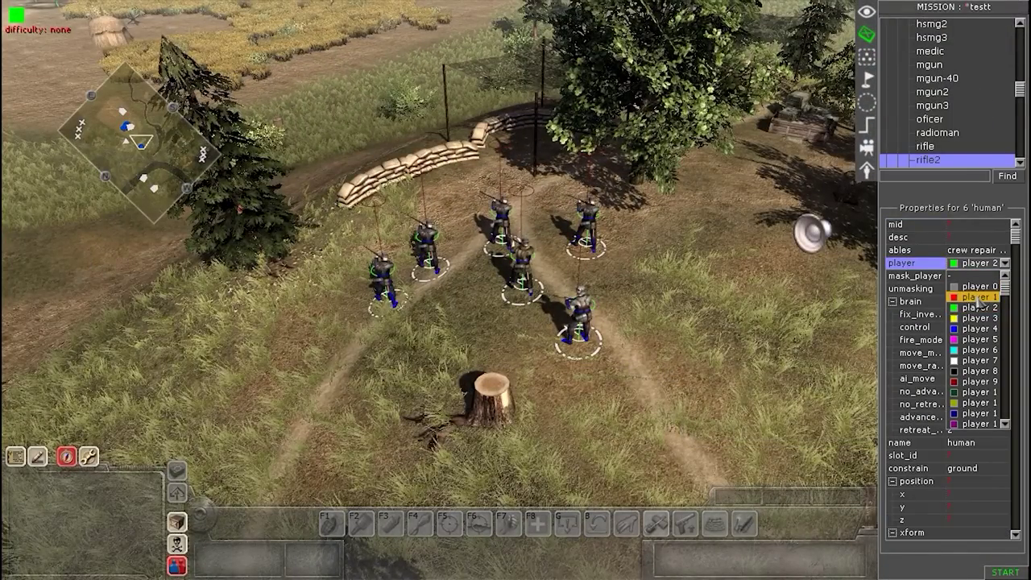
left_click(977, 293)
left_click(783, 357)
Add the tag "medic" to the medic soldier and deselect him.
middle_click_drag(631, 358, 618, 311)
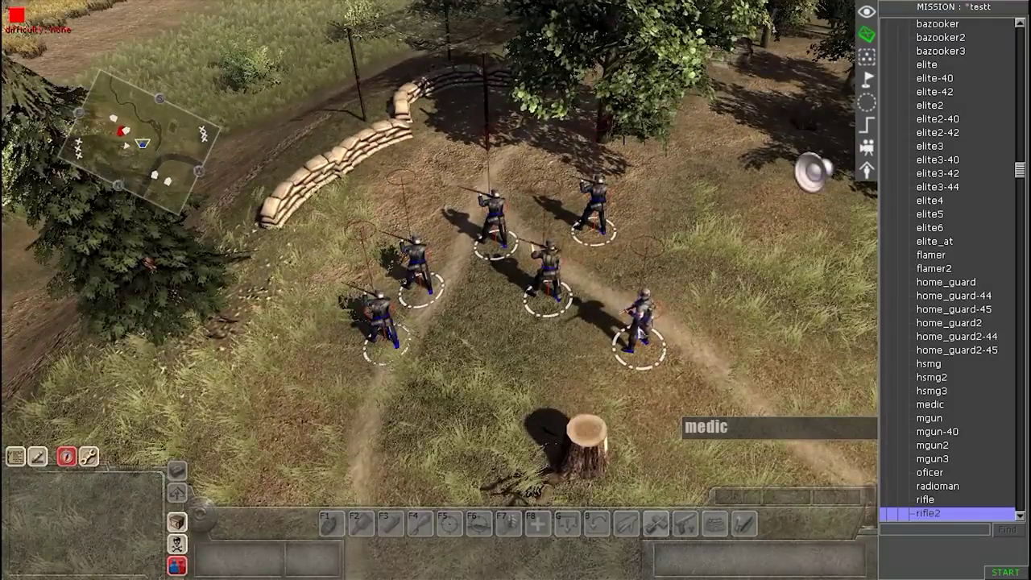
left_click(636, 319)
scroll(636, 322, "up", 3)
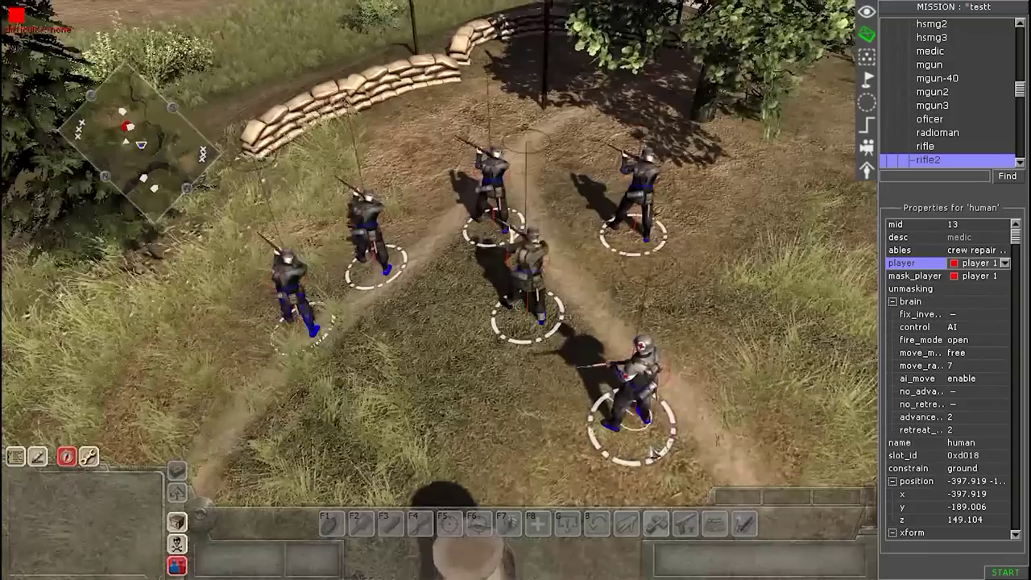
middle_click_drag(653, 451, 524, 294)
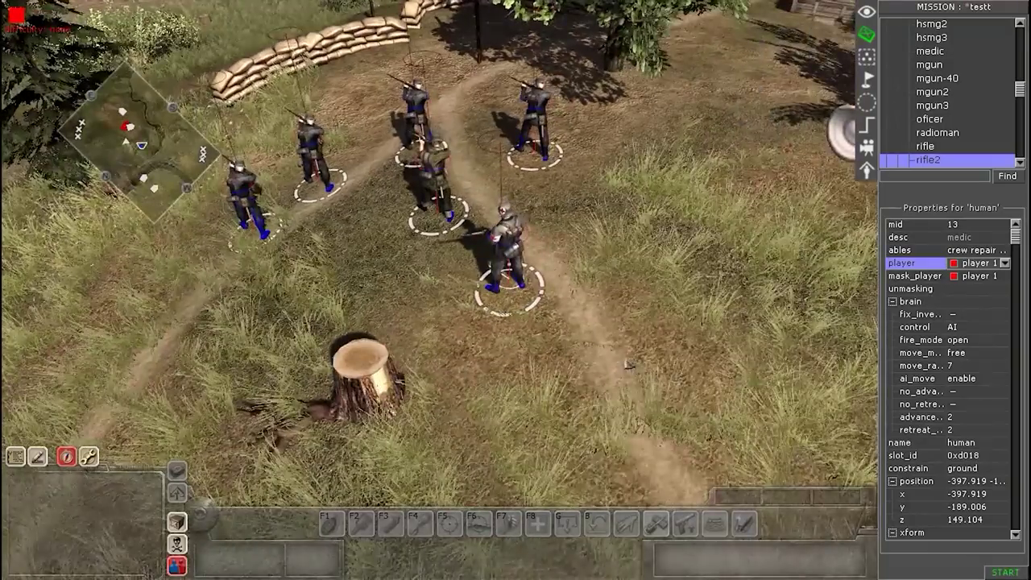
scroll(524, 295, "up", 2)
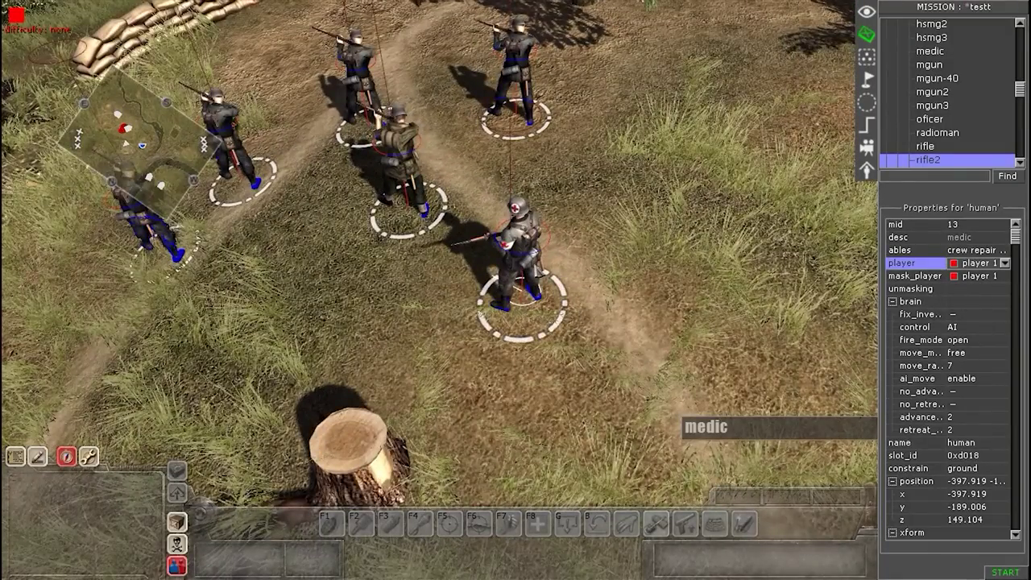
right_click(525, 263)
left_click(536, 268)
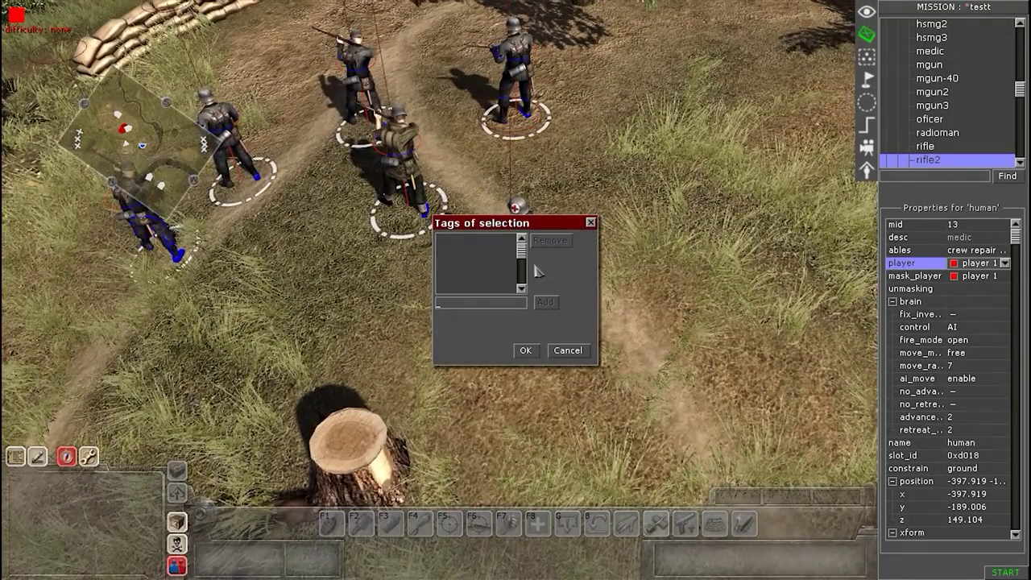
type("medic")
key("Return")
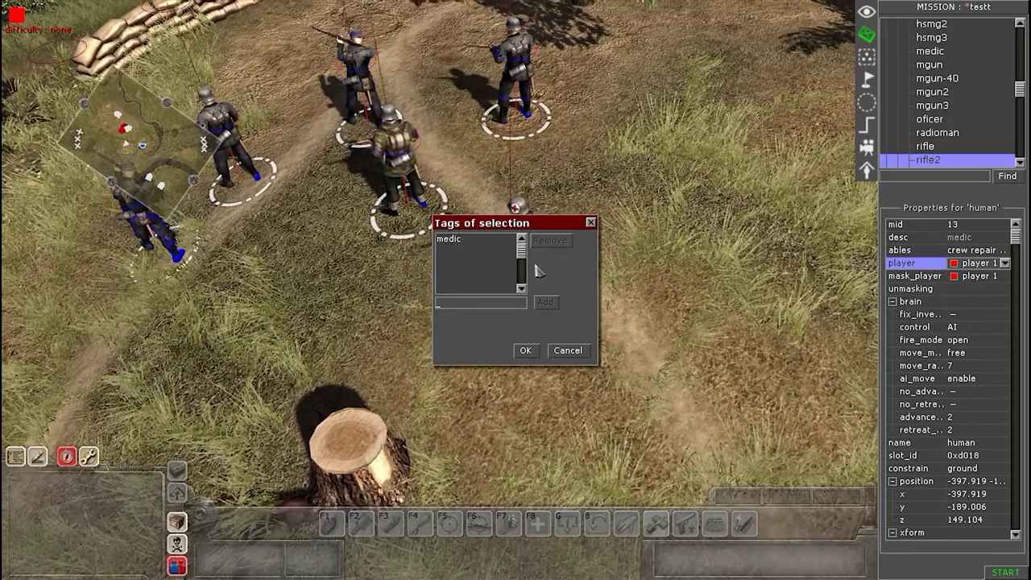
left_click(524, 350)
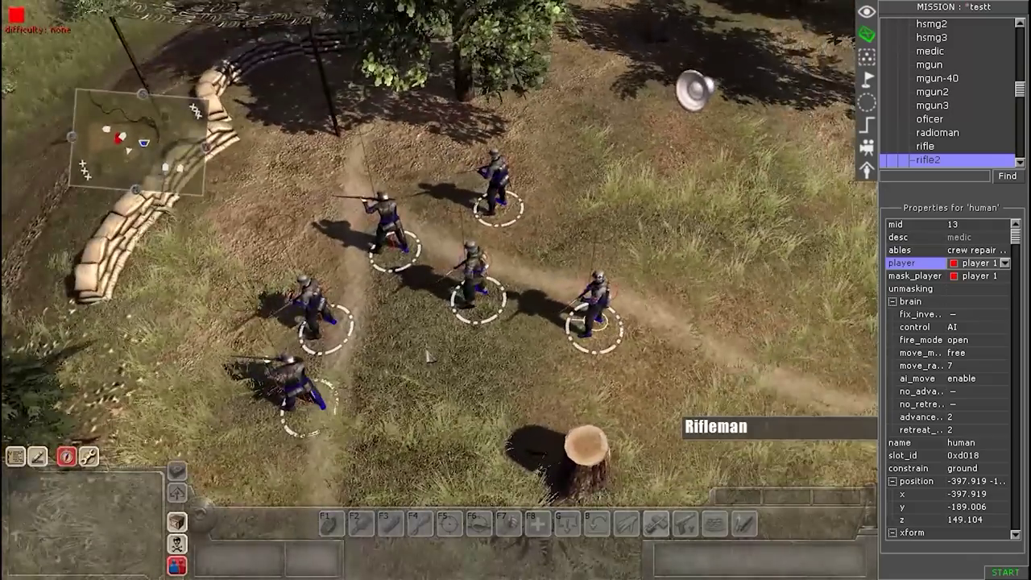
left_click(429, 356)
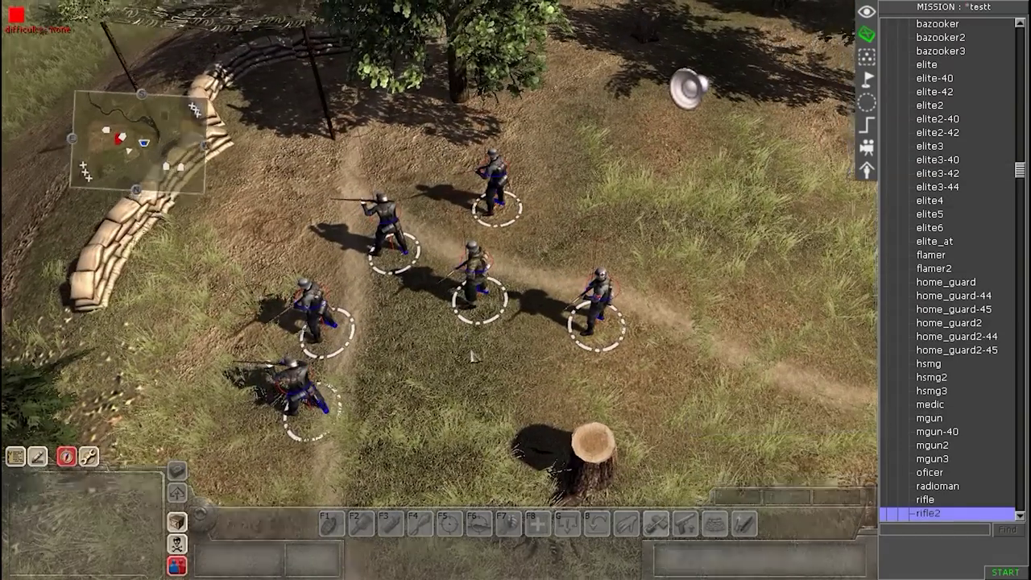
Select the five riflemen, examine the ability options in their ables property, and deselect them.
scroll(466, 329, "down", 3)
middle_click_drag(466, 330, 401, 272)
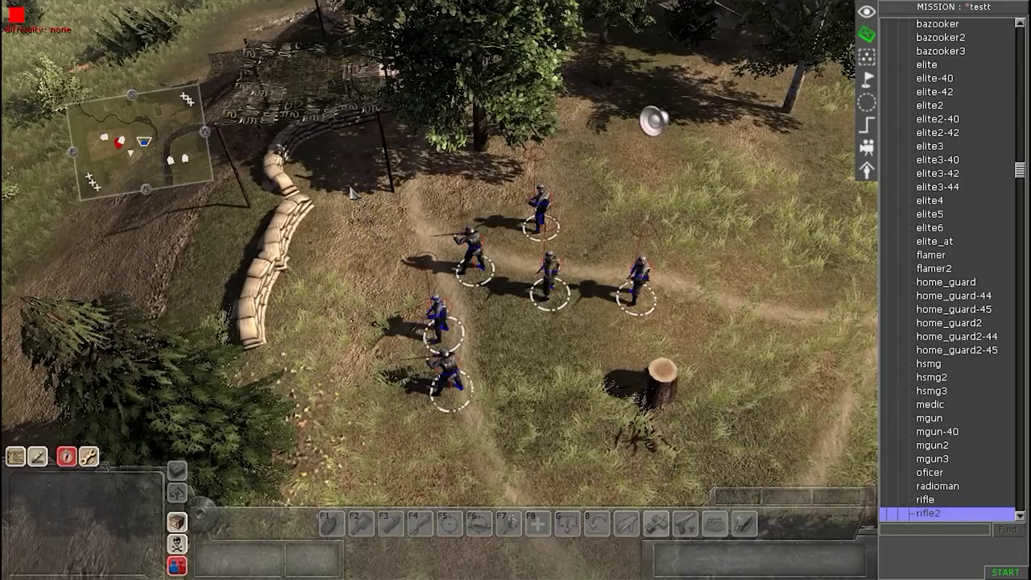
left_click_drag(577, 456, 575, 453)
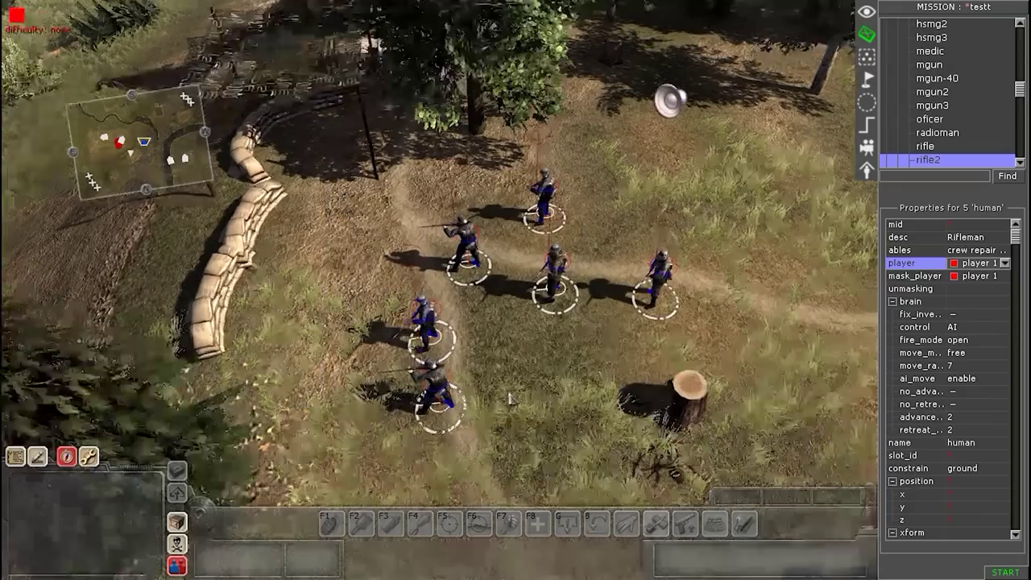
scroll(475, 198, "up", 2)
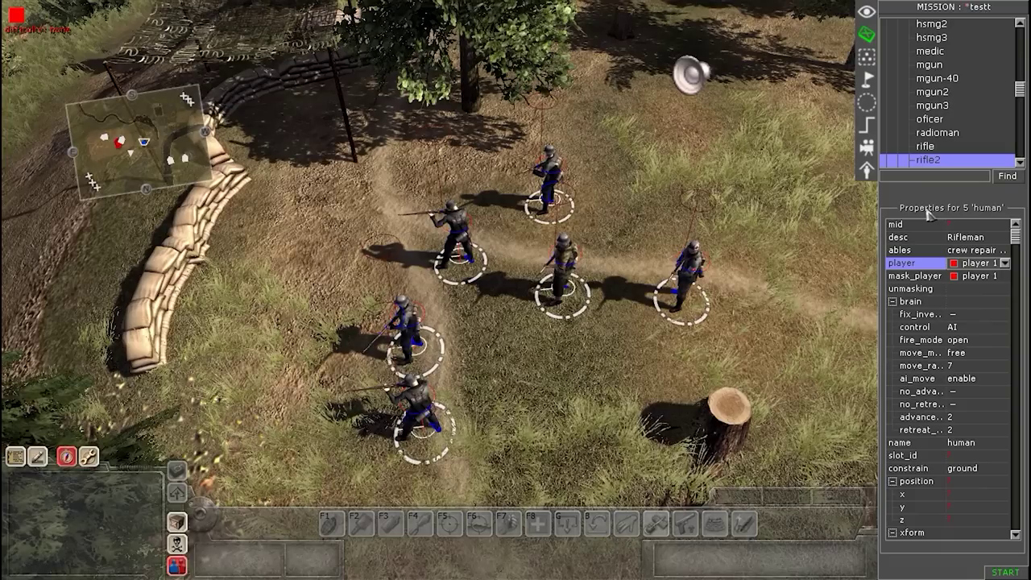
left_click(913, 252)
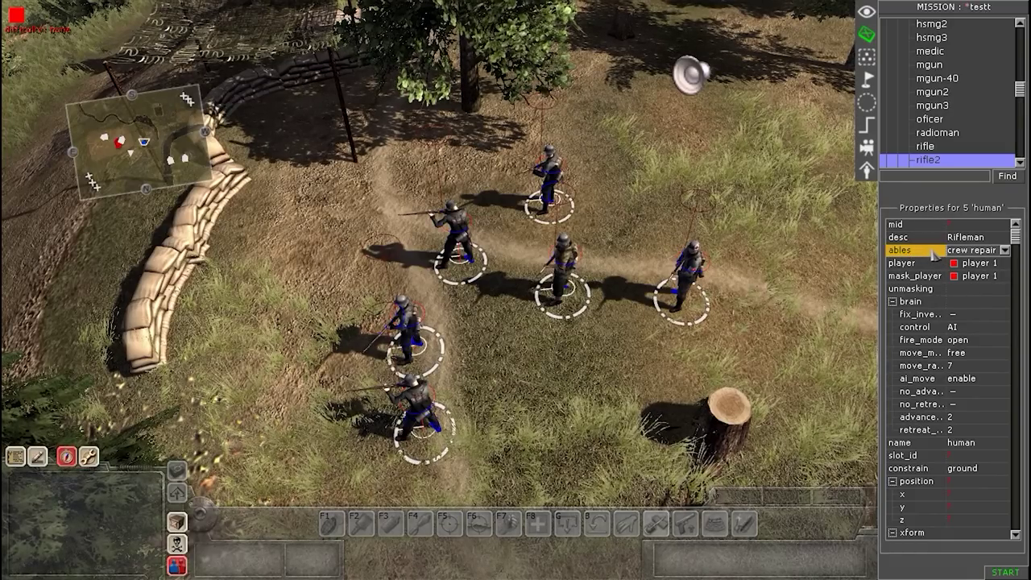
left_click(1004, 251)
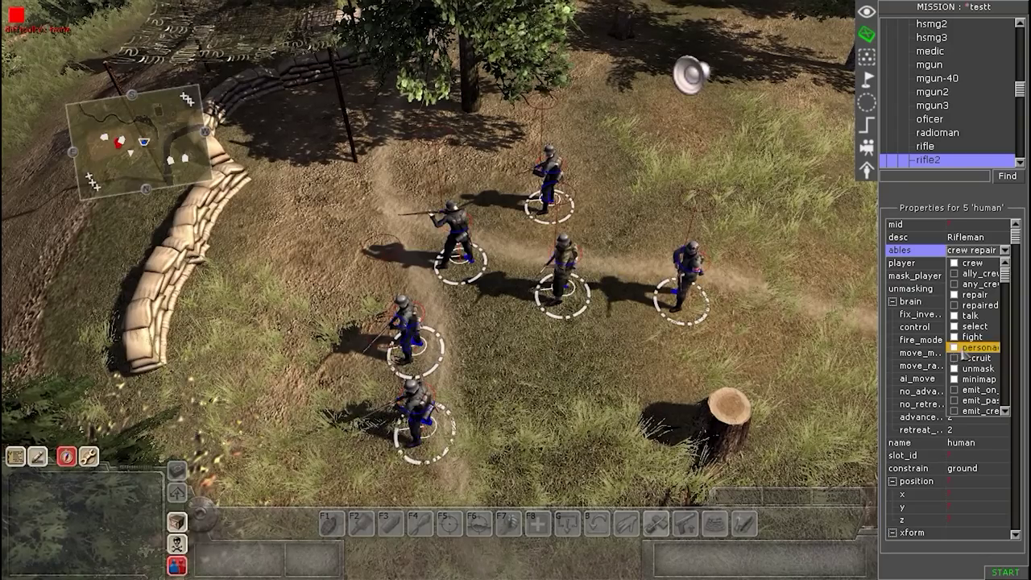
left_click(984, 352)
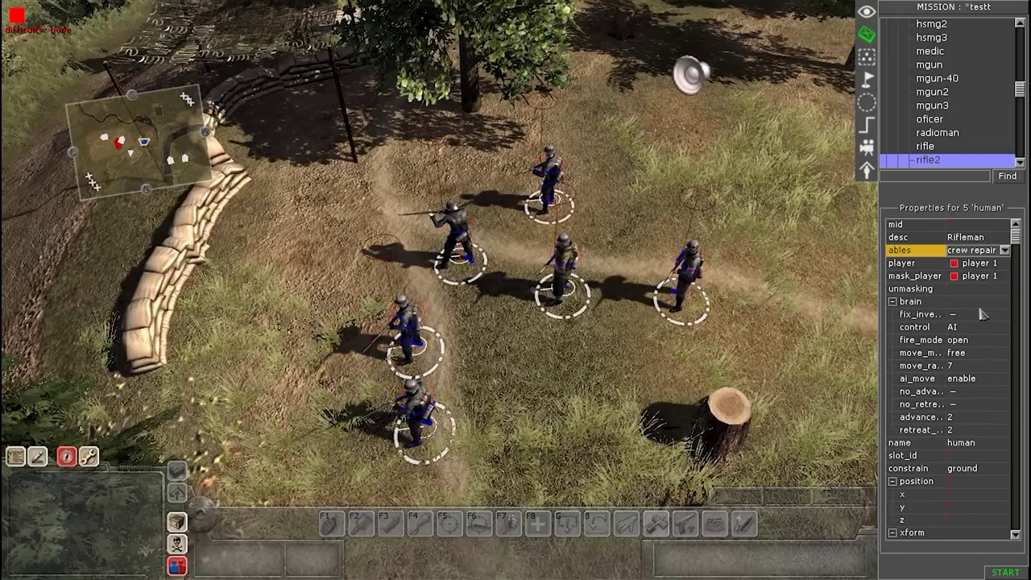
left_click(990, 251)
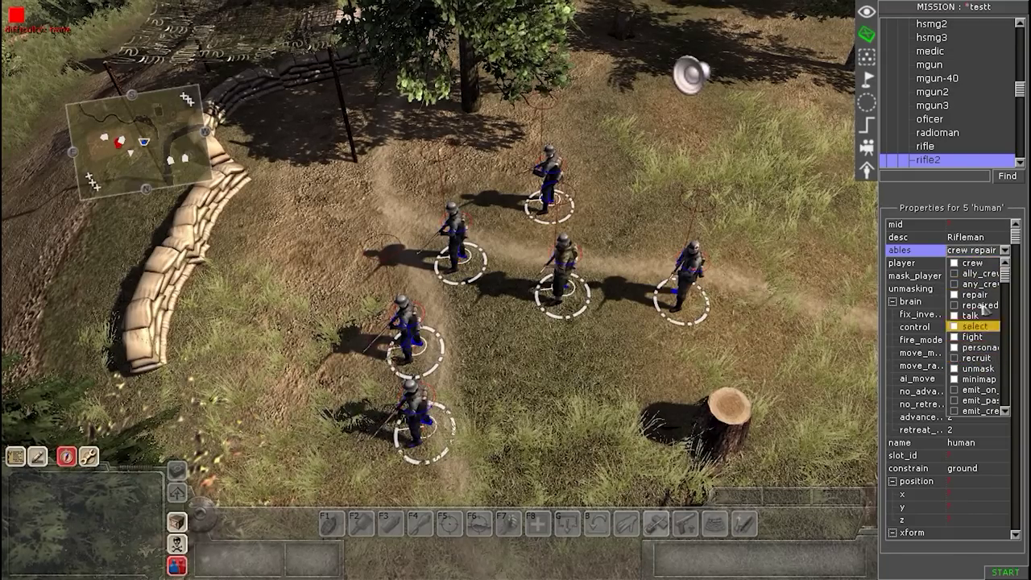
left_click(919, 250)
scroll(564, 323, "down", 3)
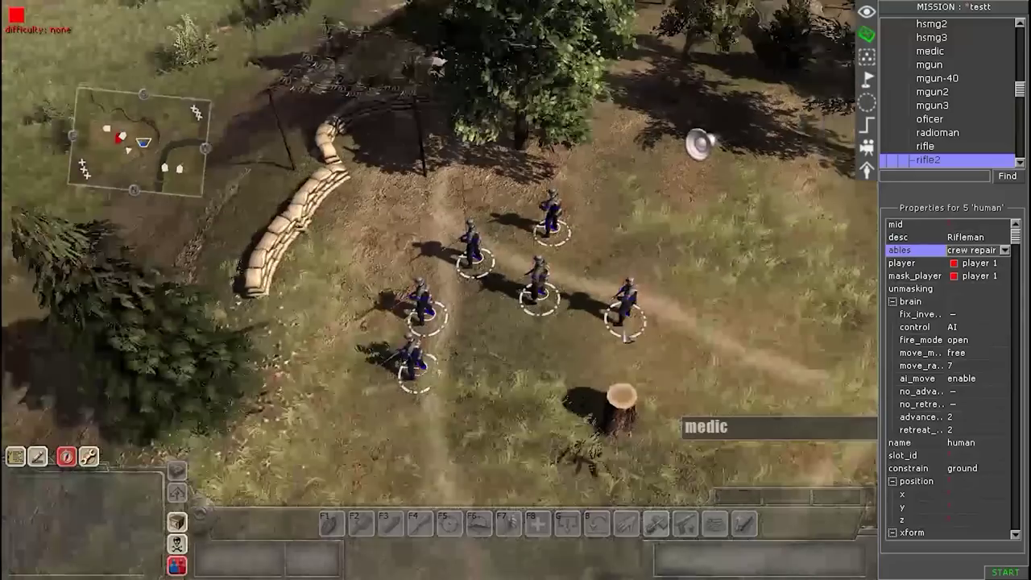
left_click(564, 322)
scroll(531, 314, "up", 2)
middle_click_drag(564, 323, 464, 336)
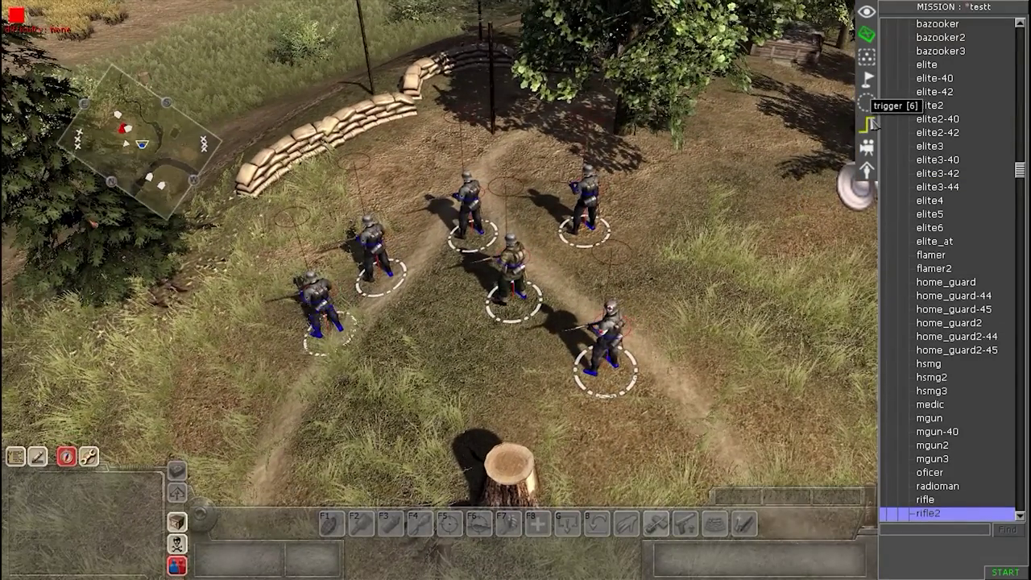
Delete the existing "medic" trigger from the mission's triggers and confirm the deletion.
left_click(869, 124)
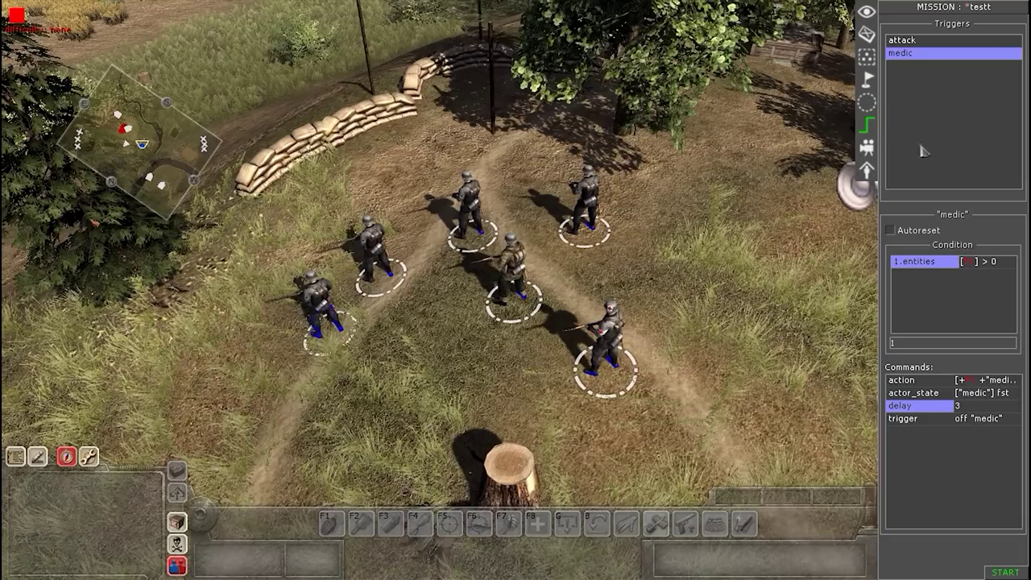
left_click(903, 55)
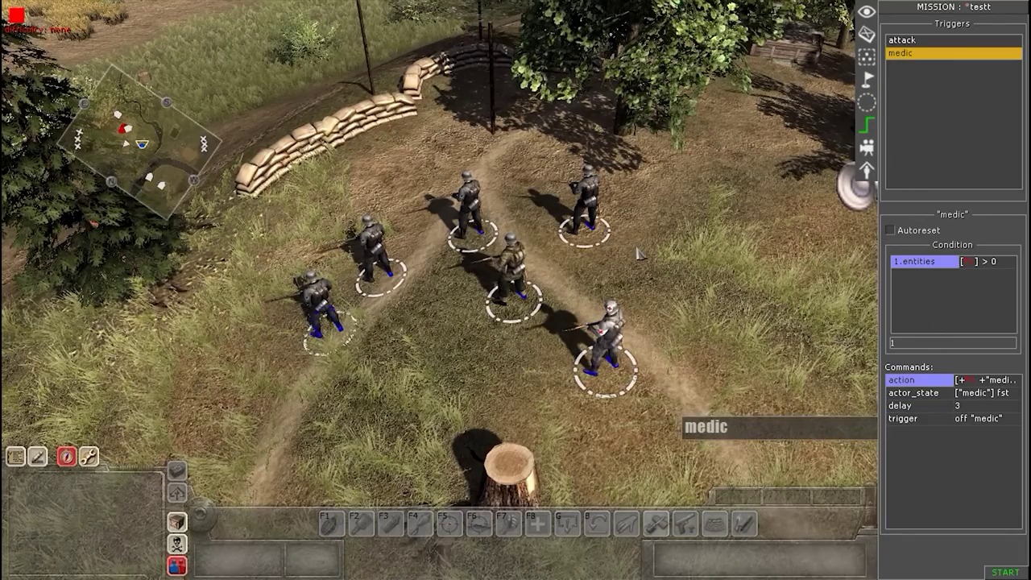
key("Delete")
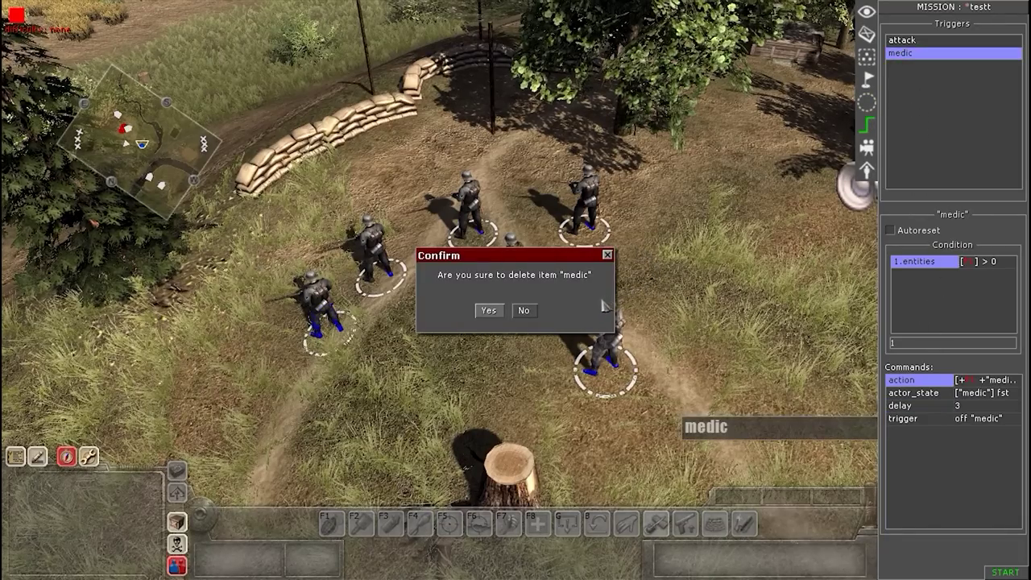
left_click(489, 311)
Add a new trigger named "medic" to the mission.
right_click(933, 84)
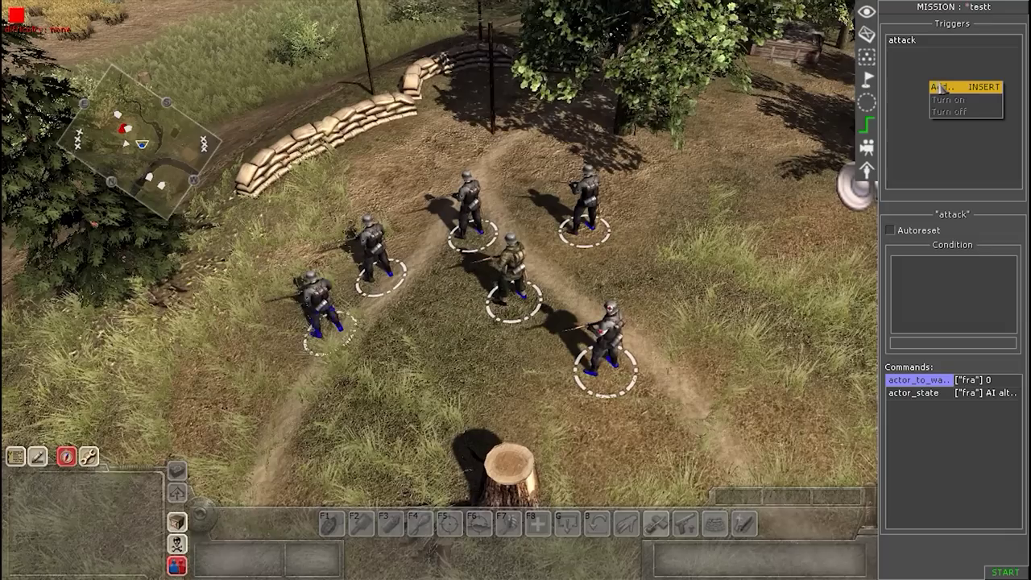
left_click(941, 87)
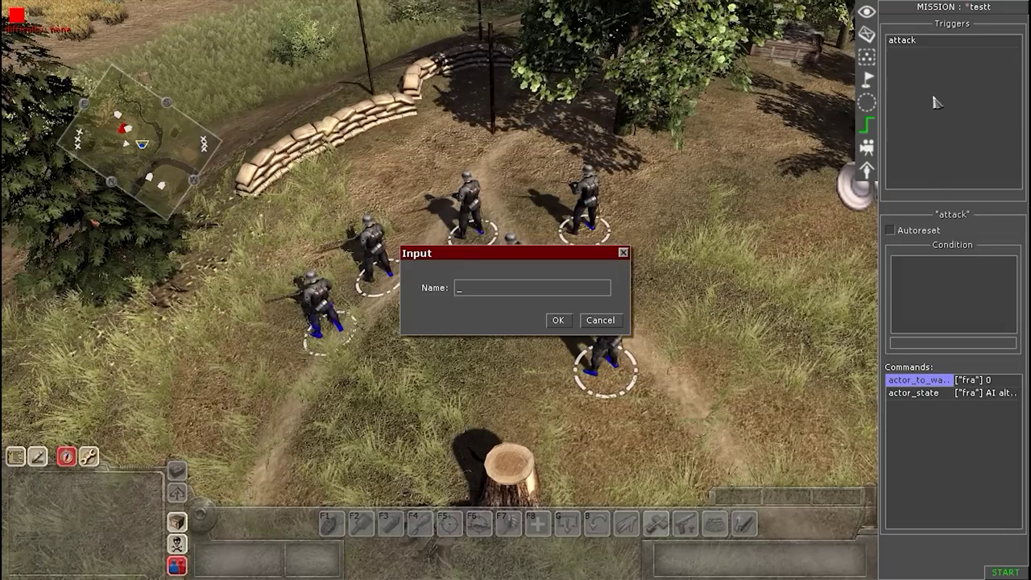
type("medic")
key("Return")
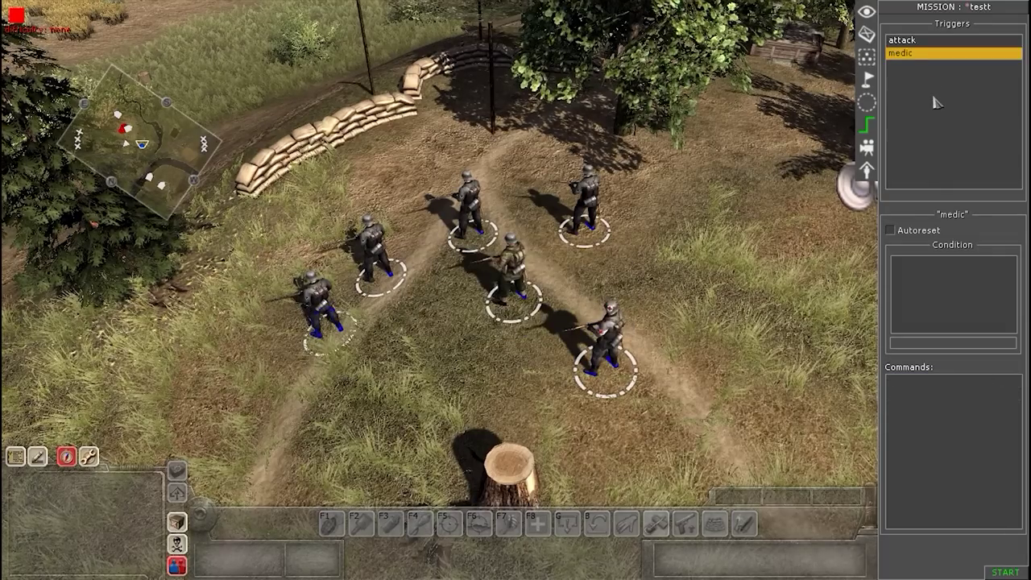
Add an entities condition to the medic trigger and set its selector's player to player 1.
right_click(932, 277)
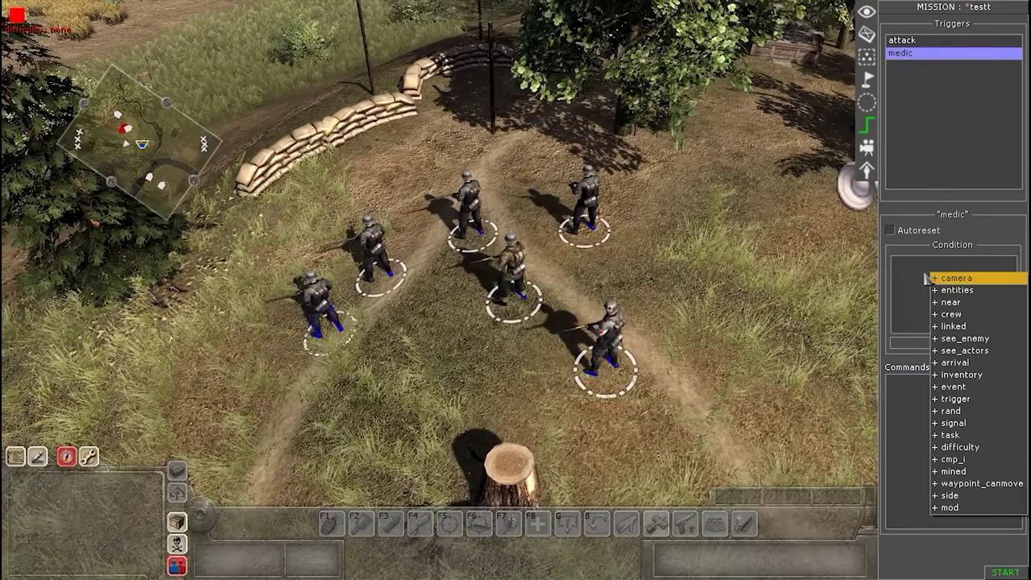
left_click(975, 292)
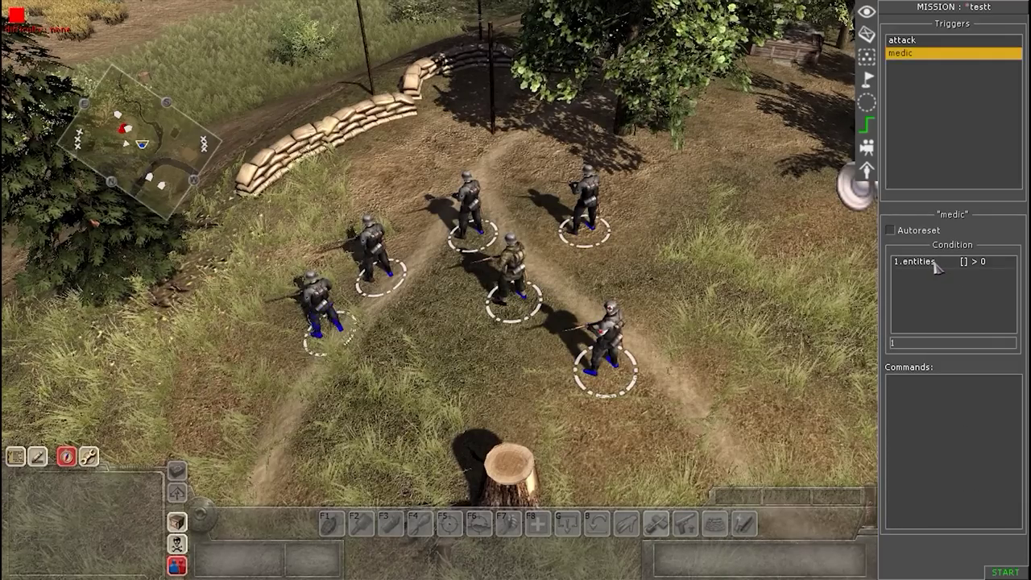
double_click(935, 263)
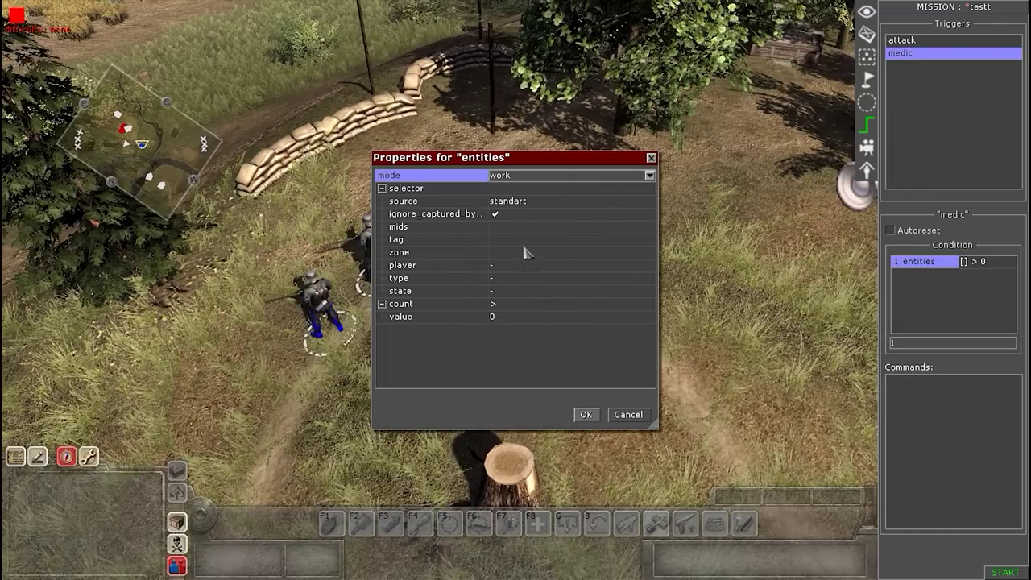
left_click(531, 268)
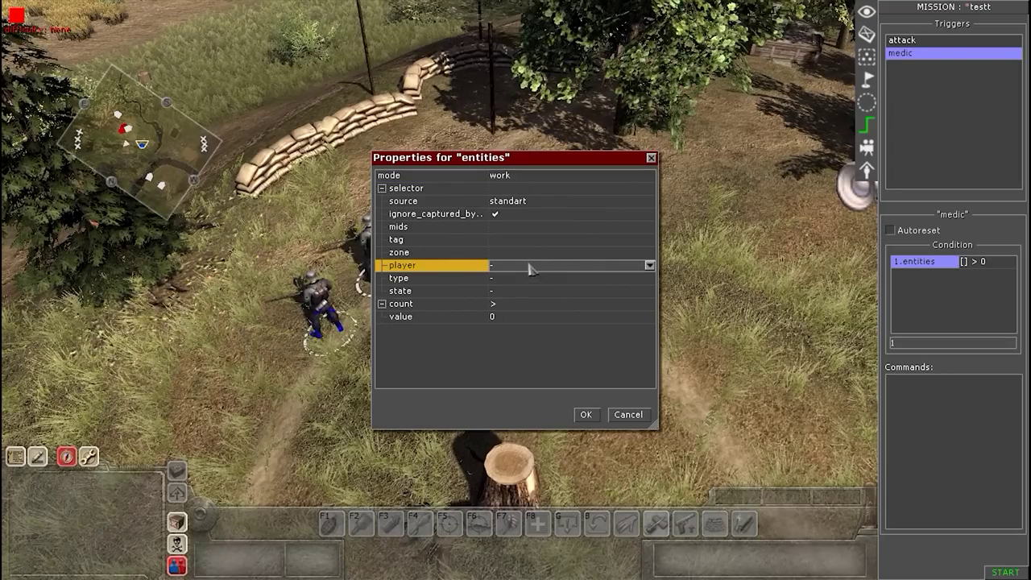
left_click(522, 276)
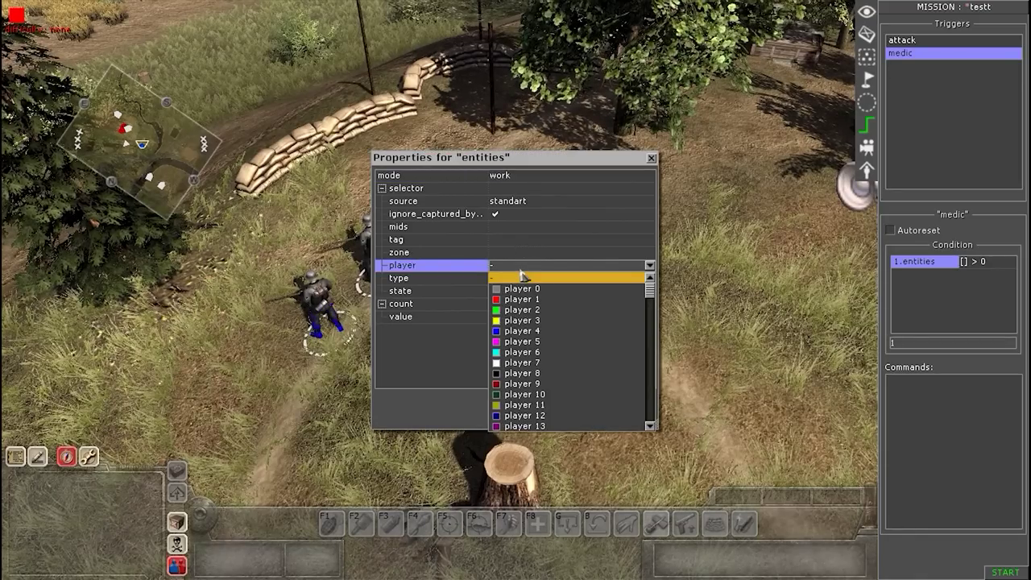
left_click(548, 302)
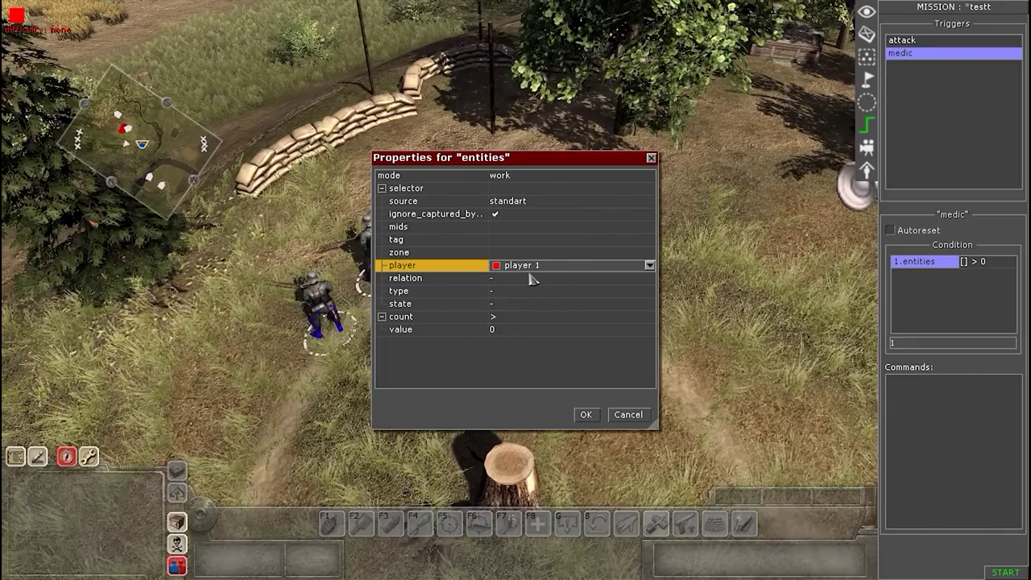
left_click(513, 305)
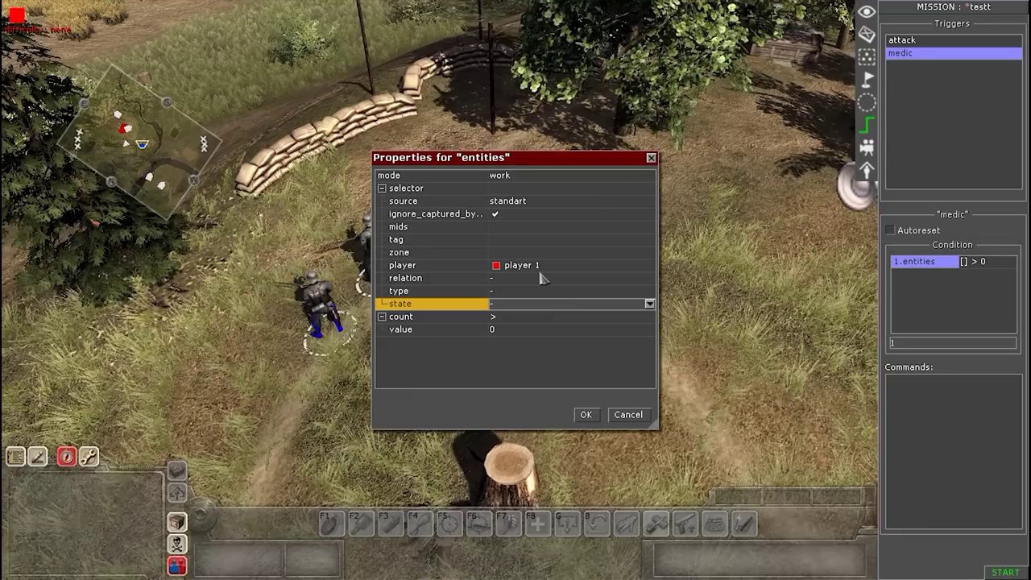
left_click(521, 268)
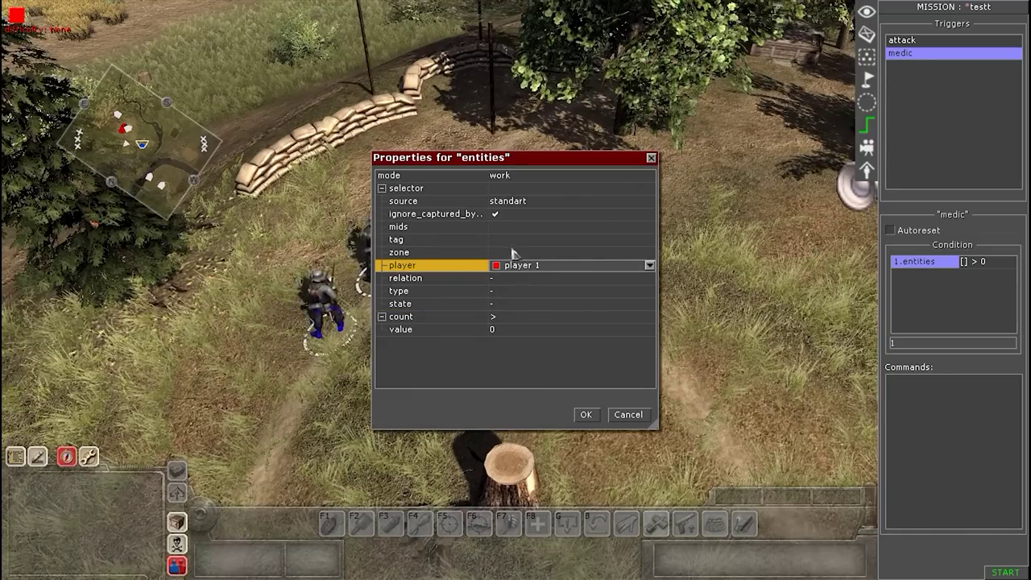
left_click(509, 242)
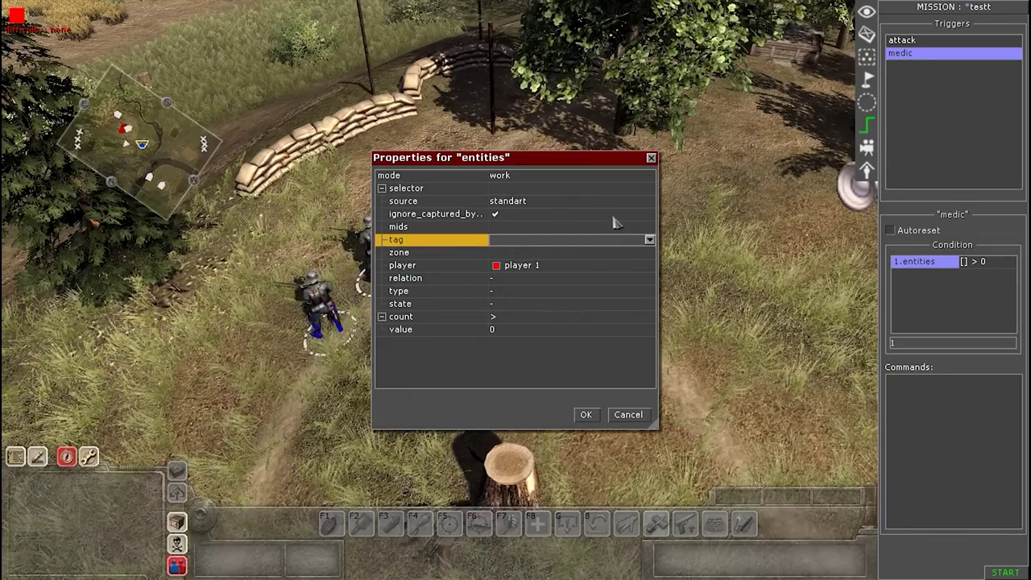
left_click(415, 253)
left_click(538, 256)
left_click(538, 258)
left_click(556, 267)
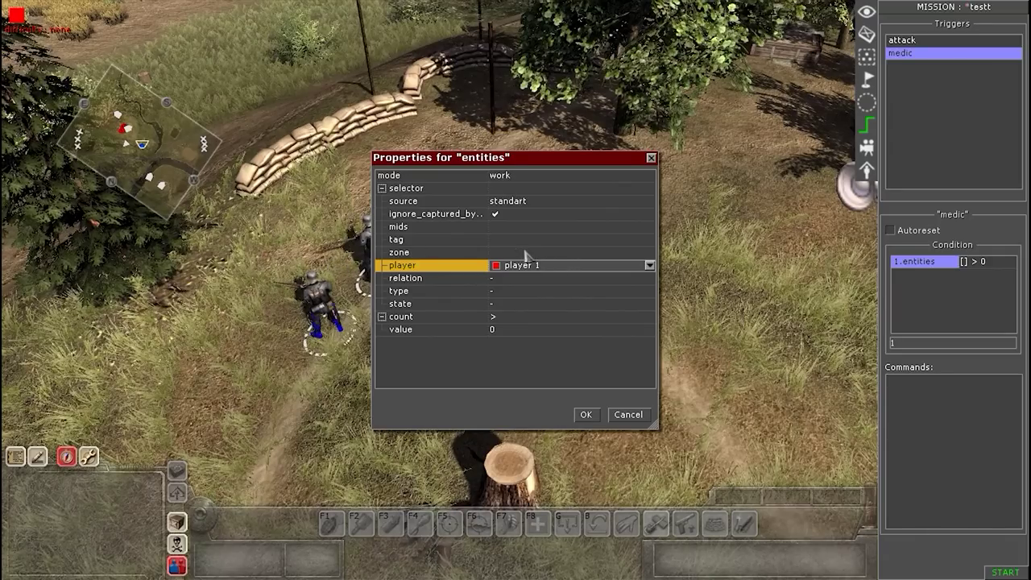
Set the entities condition's state to dead and apply the condition's properties.
left_click(519, 305)
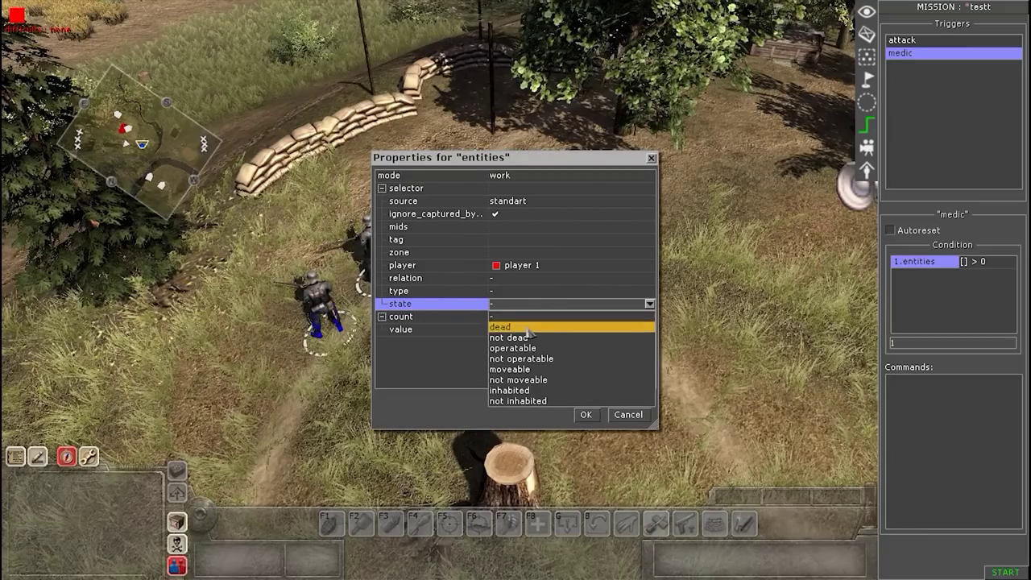
left_click(525, 327)
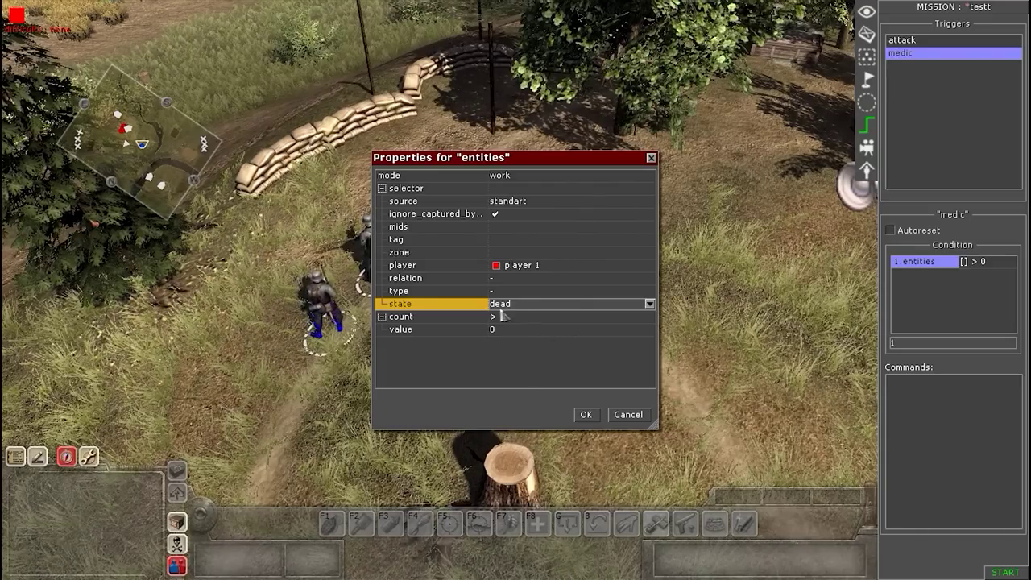
left_click(463, 318)
left_click(461, 330)
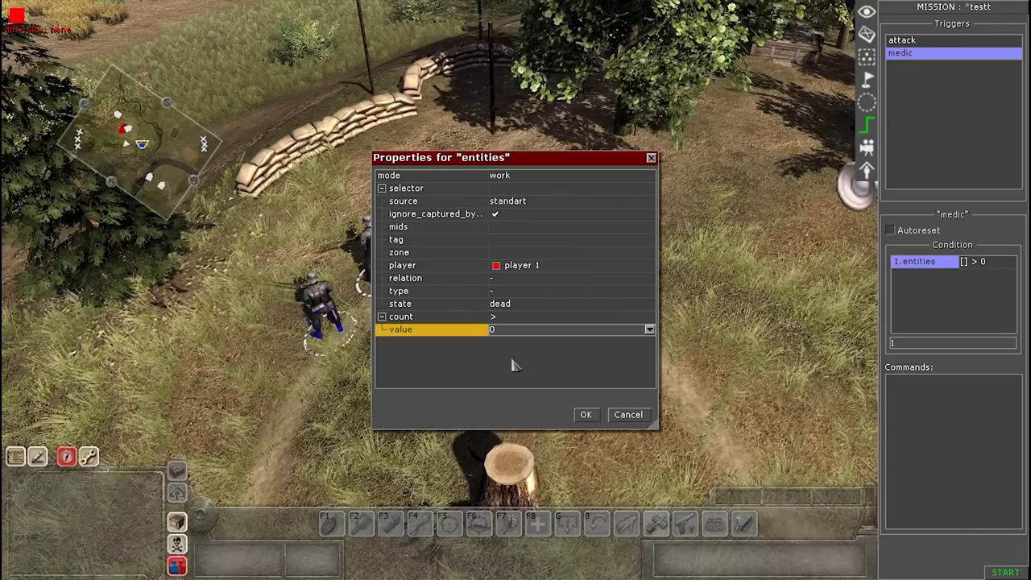
left_click(586, 415)
scroll(560, 392, "up", 1)
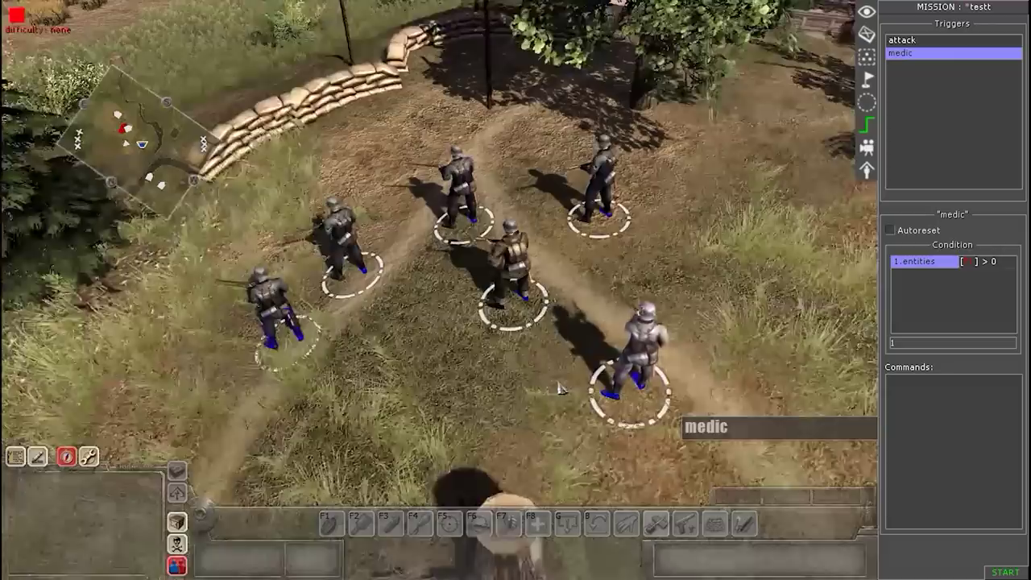
scroll(524, 306, "down", 2)
middle_click_drag(524, 306, 806, 332)
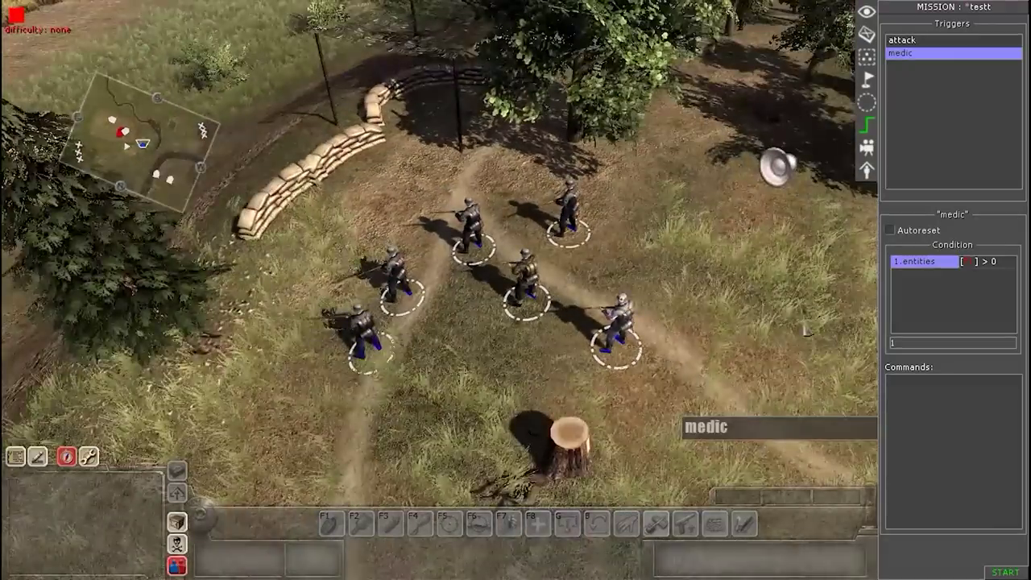
middle_click_drag(546, 409, 683, 234)
left_click(867, 35)
middle_click_drag(685, 161, 515, 294)
scroll(516, 292, "down", 1)
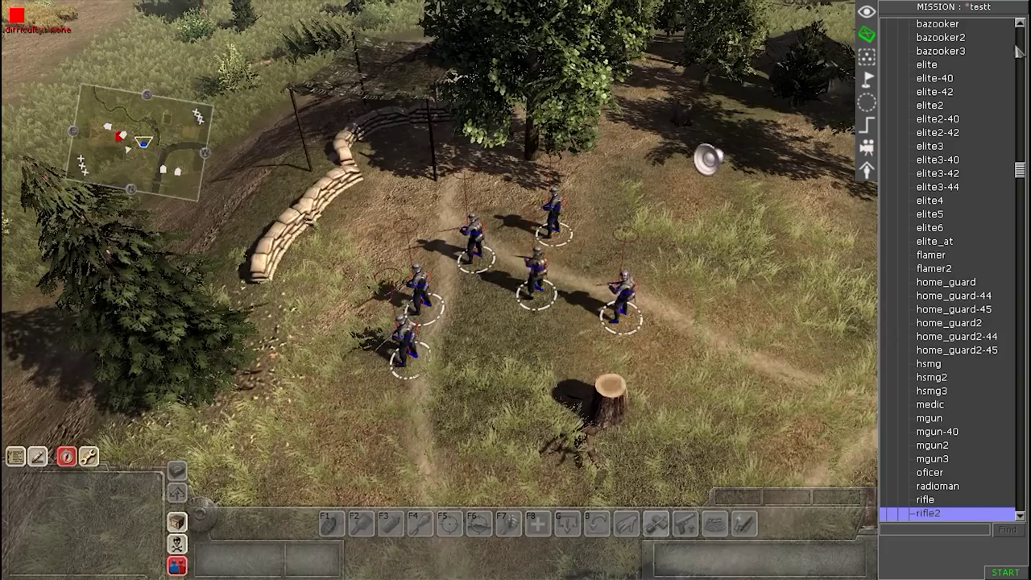
left_click(867, 123)
scroll(559, 408, "up", 5)
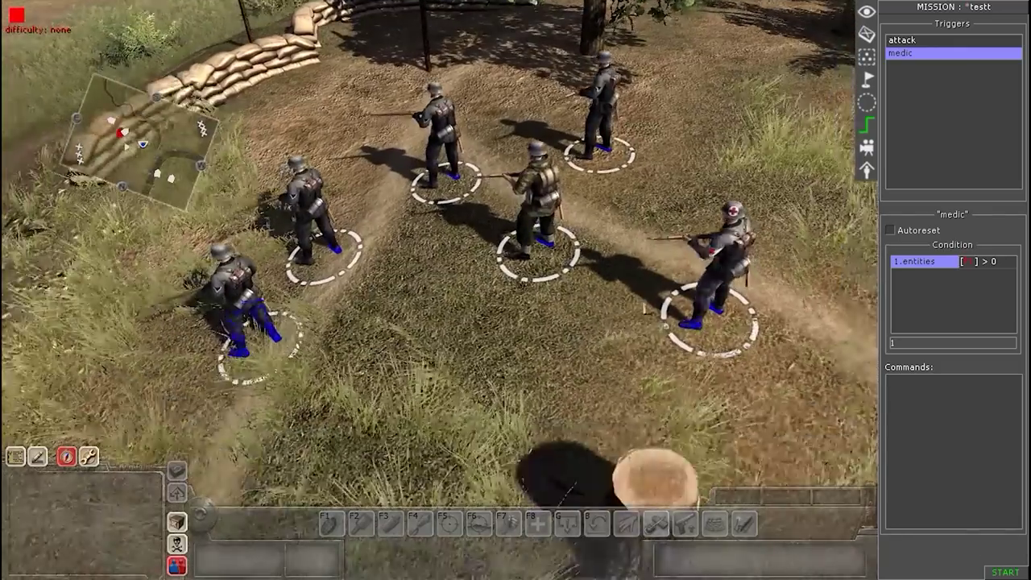
scroll(957, 409, "down", 5)
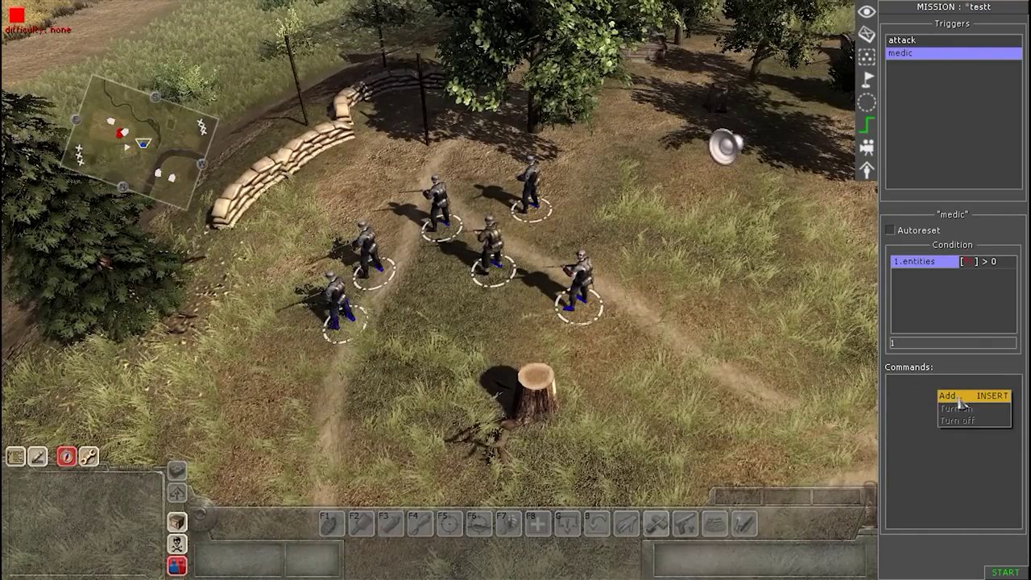
Add an action command from the actor group to the medic trigger's commands.
left_click(950, 396)
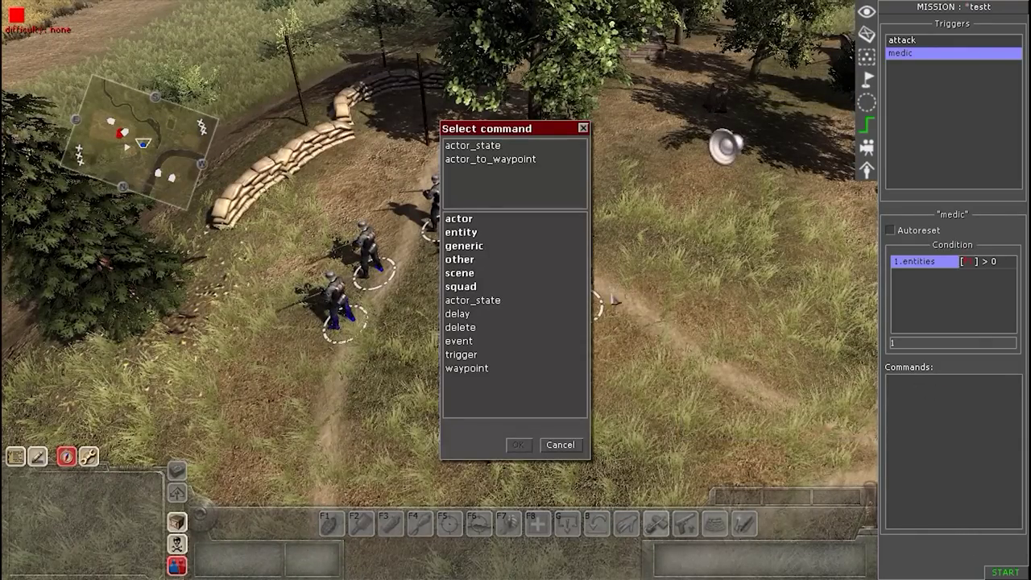
double_click(484, 225)
left_click(475, 246)
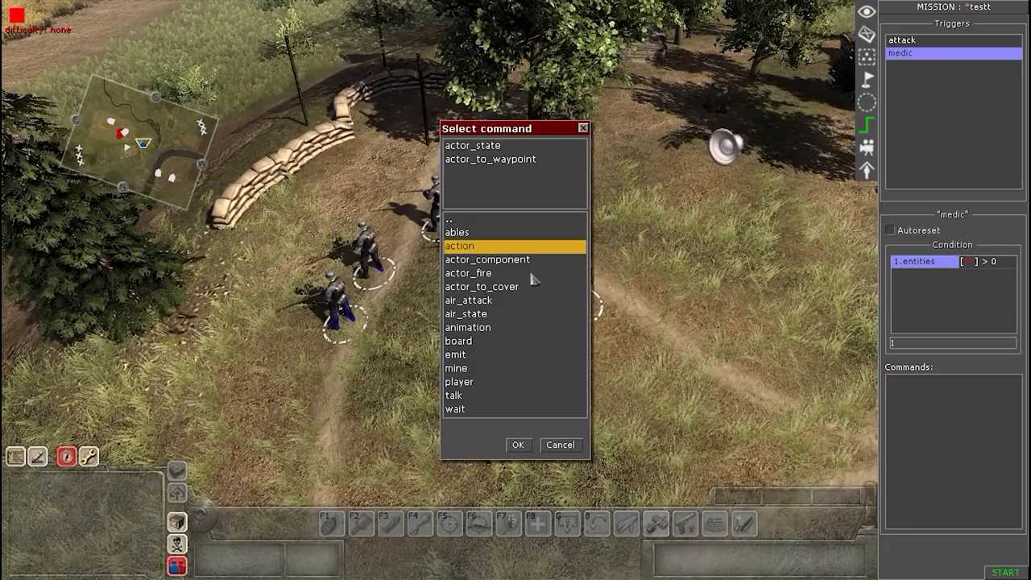
double_click(475, 247)
Set the action command's selector to the tag "medic" and accept the selector.
left_click(498, 200)
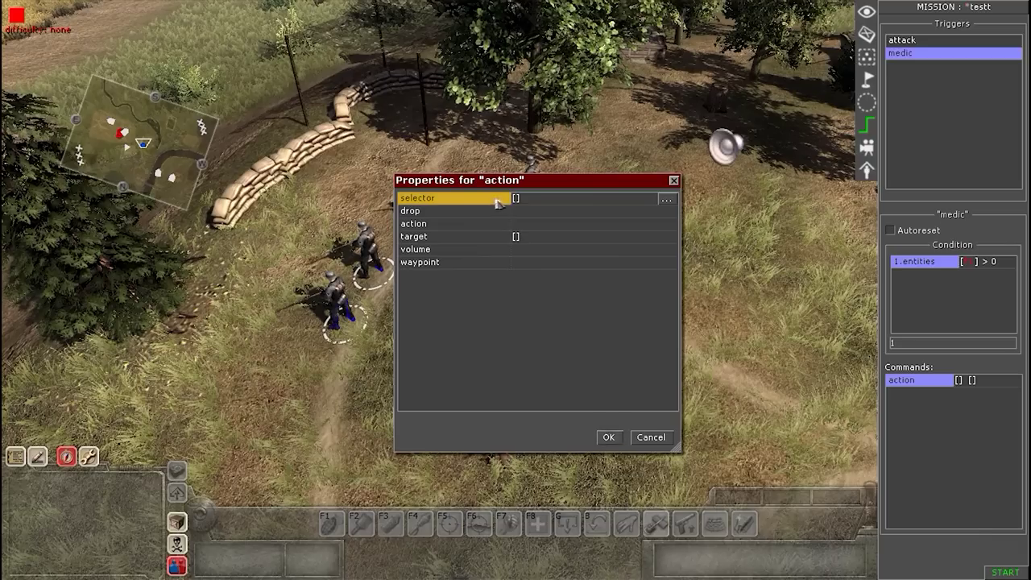
left_click(667, 200)
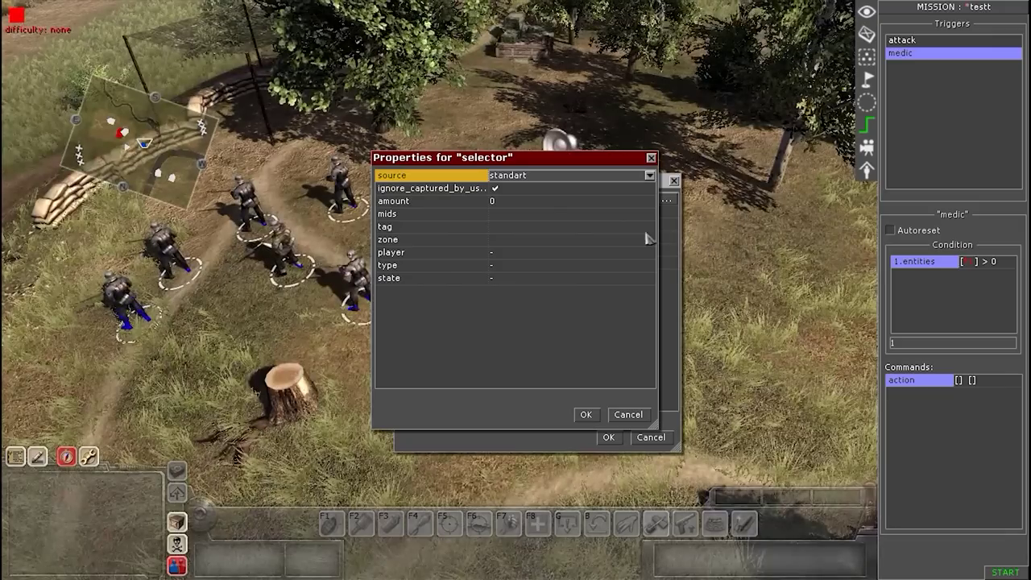
left_click(606, 228)
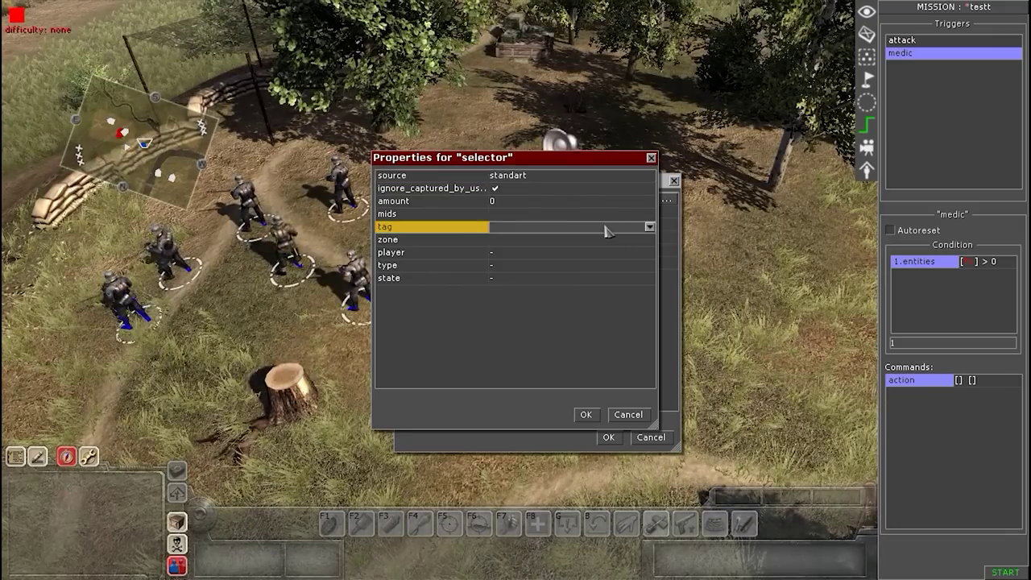
left_click(650, 227)
left_click(525, 327)
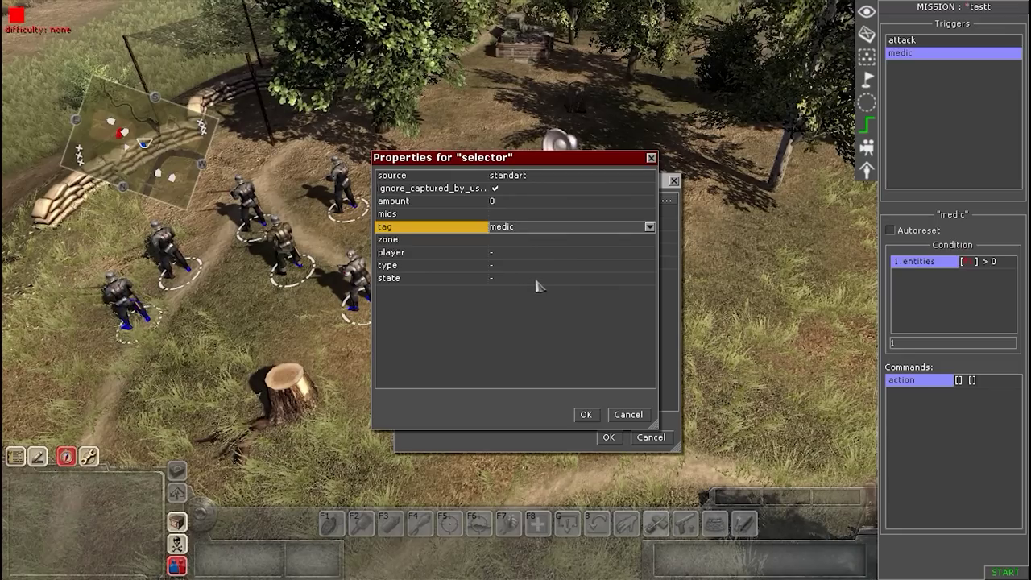
left_click(587, 415)
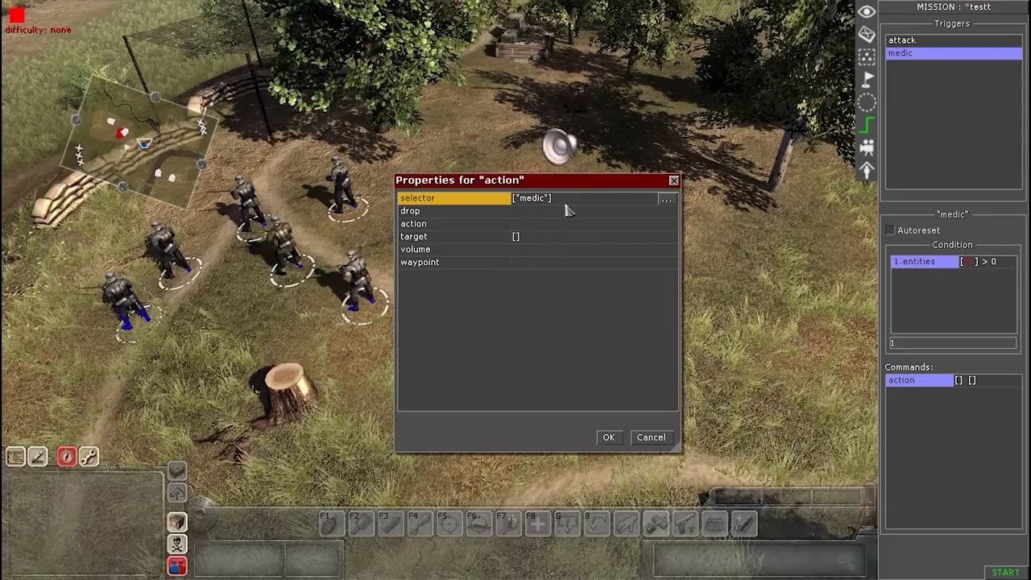
Choose injection as the action the medic performs in the action command.
left_click(551, 226)
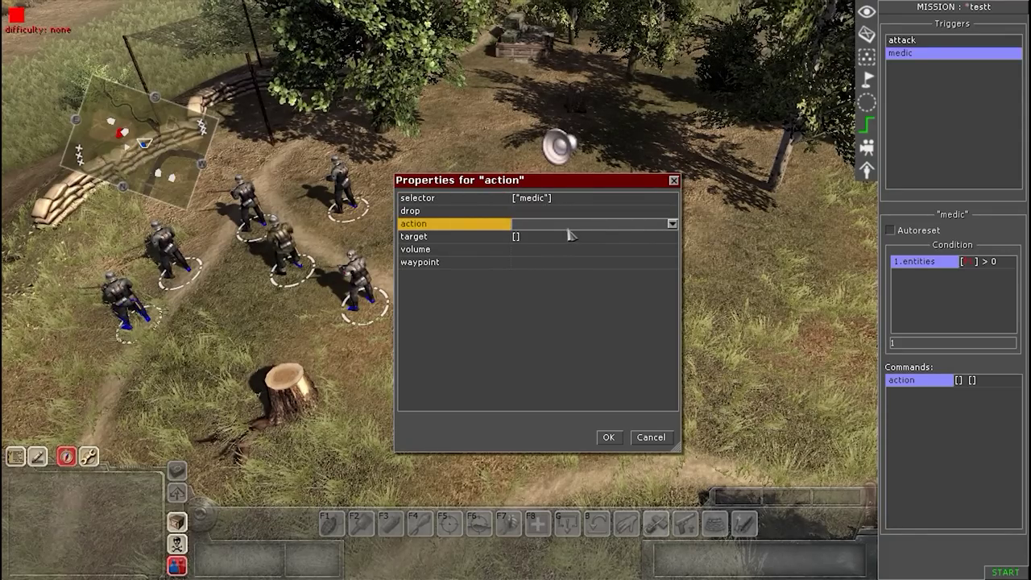
left_click(673, 224)
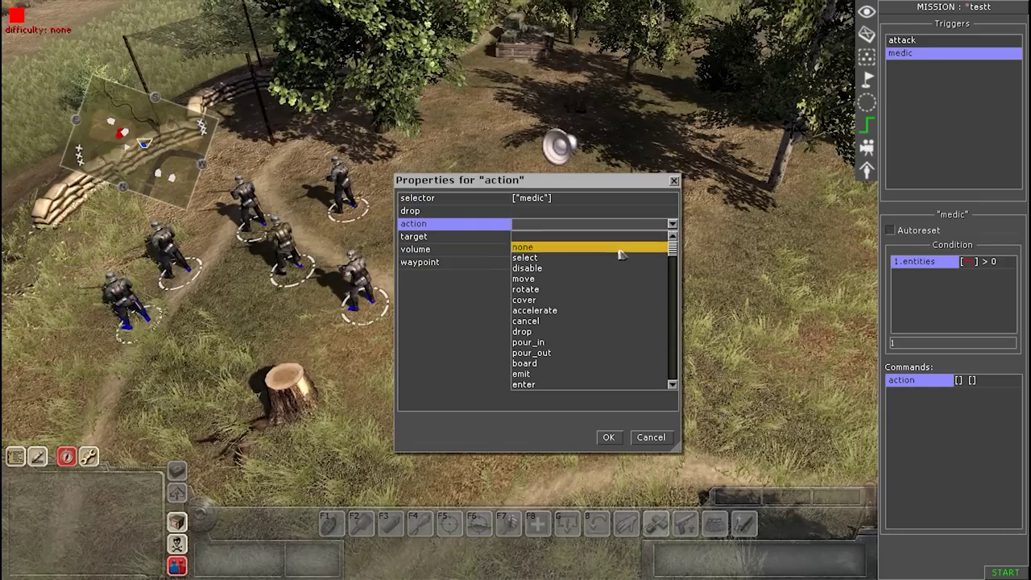
scroll(620, 260, "down", 2)
scroll(613, 268, "down", 5)
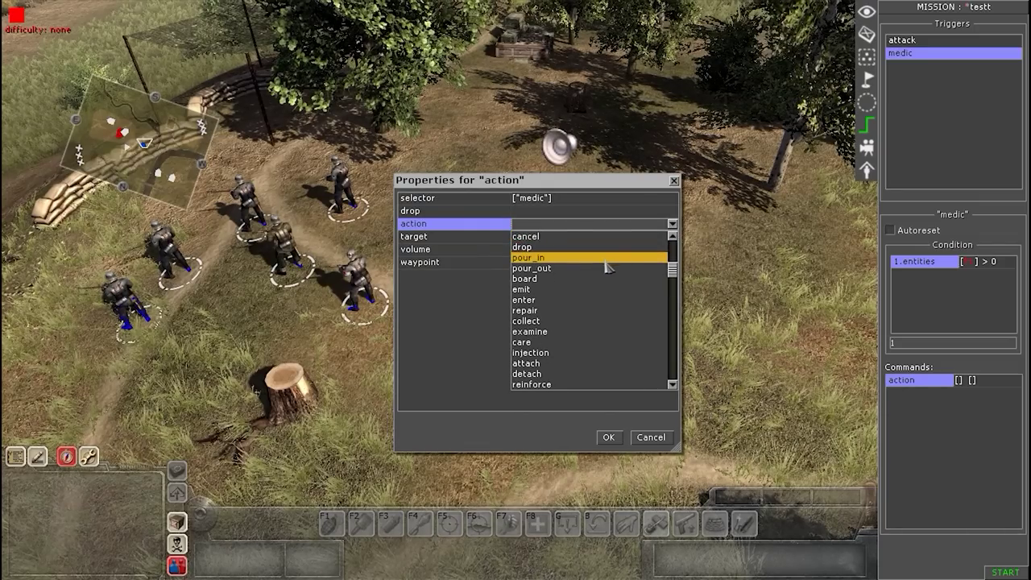
left_click(555, 359)
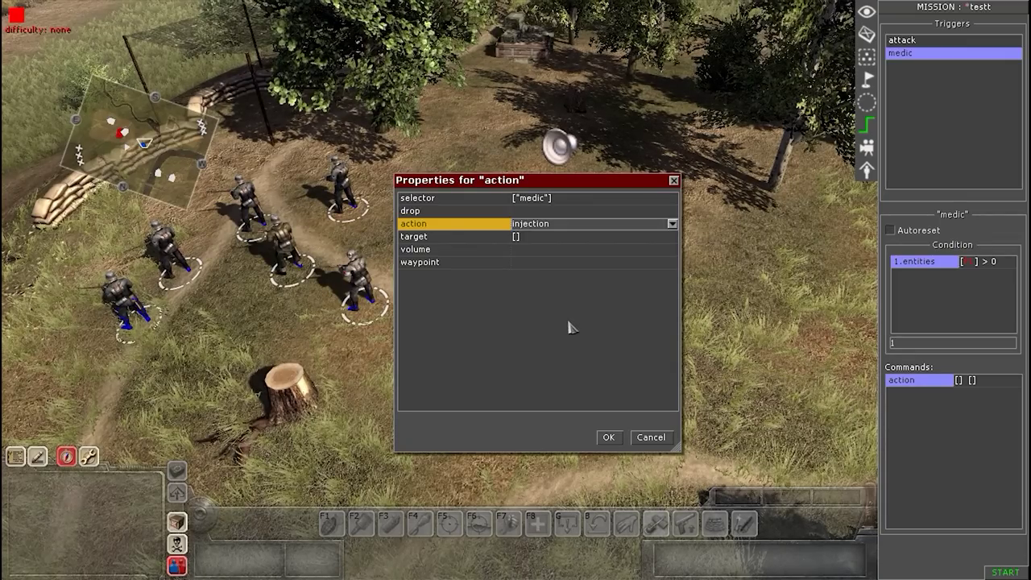
left_click(562, 225)
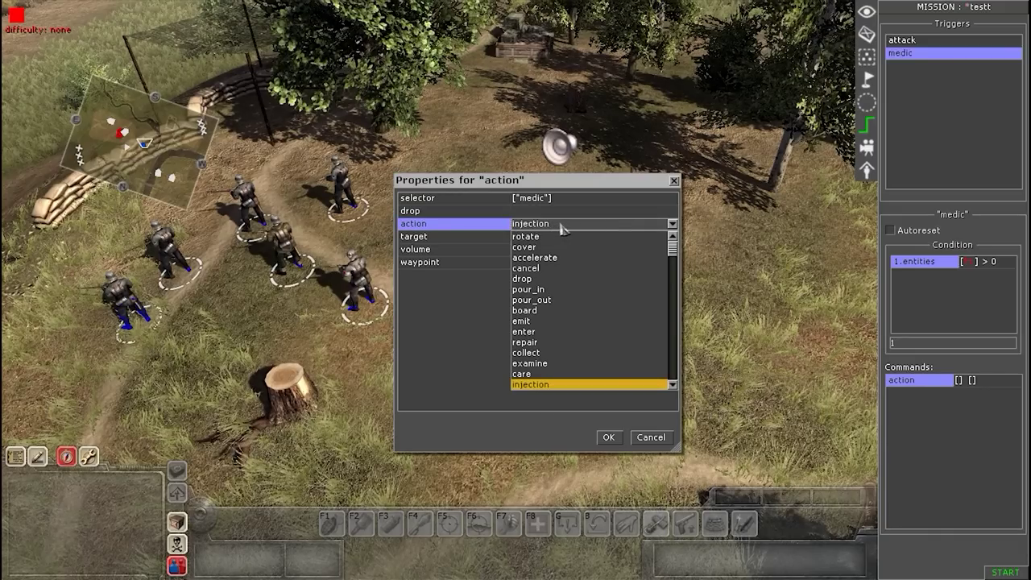
left_click(562, 228)
left_click(535, 238)
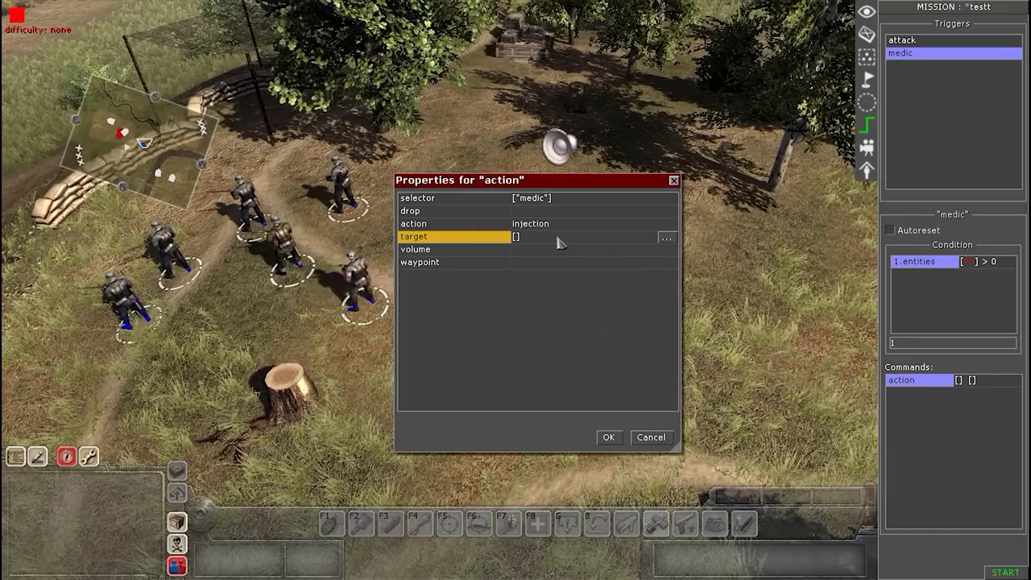
left_click(556, 226)
left_click(562, 226)
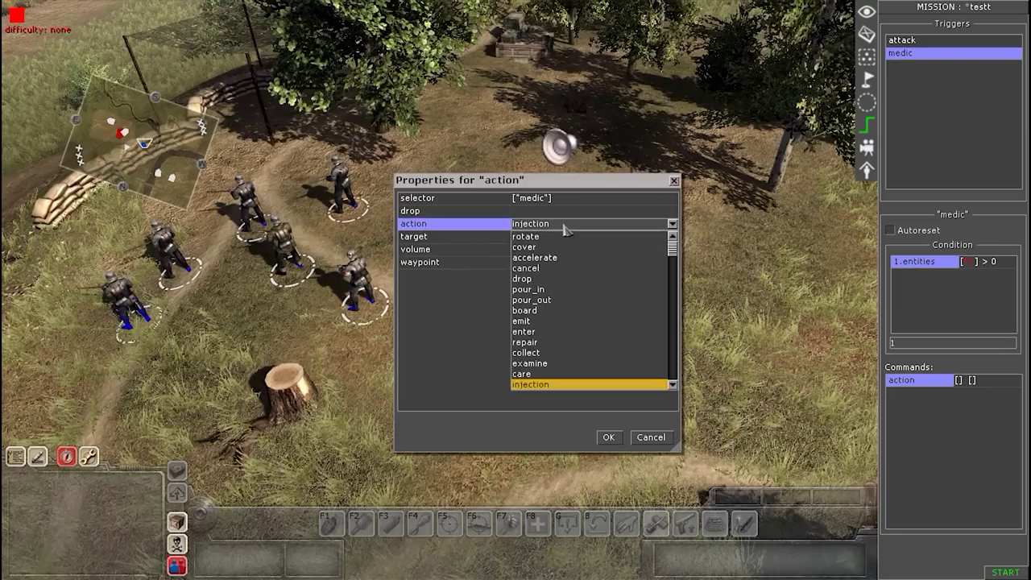
left_click(562, 226)
Open the target selector of the action command and set its player to player 1.
left_click(553, 237)
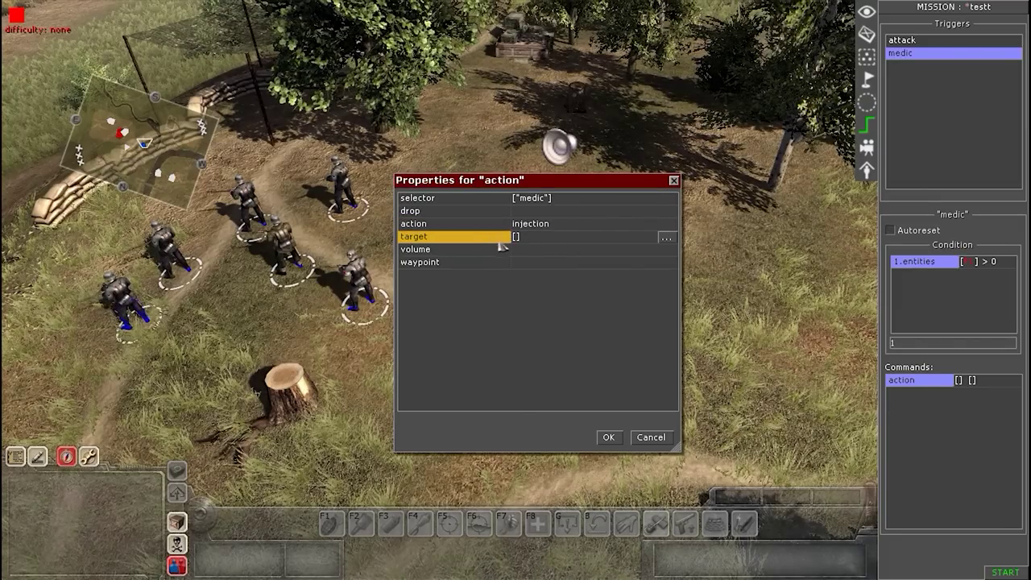
left_click(666, 238)
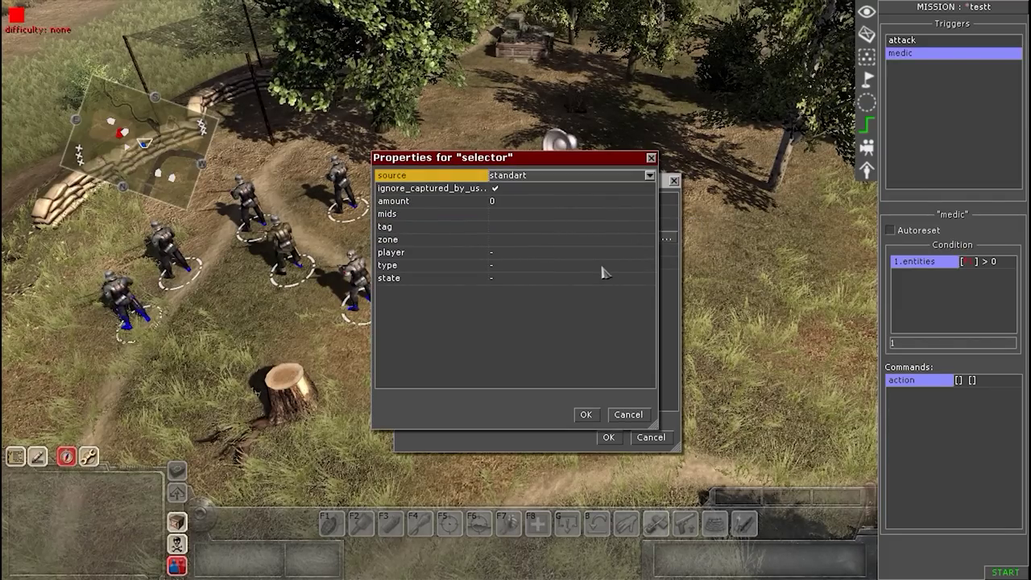
left_click(645, 240)
left_click(649, 228)
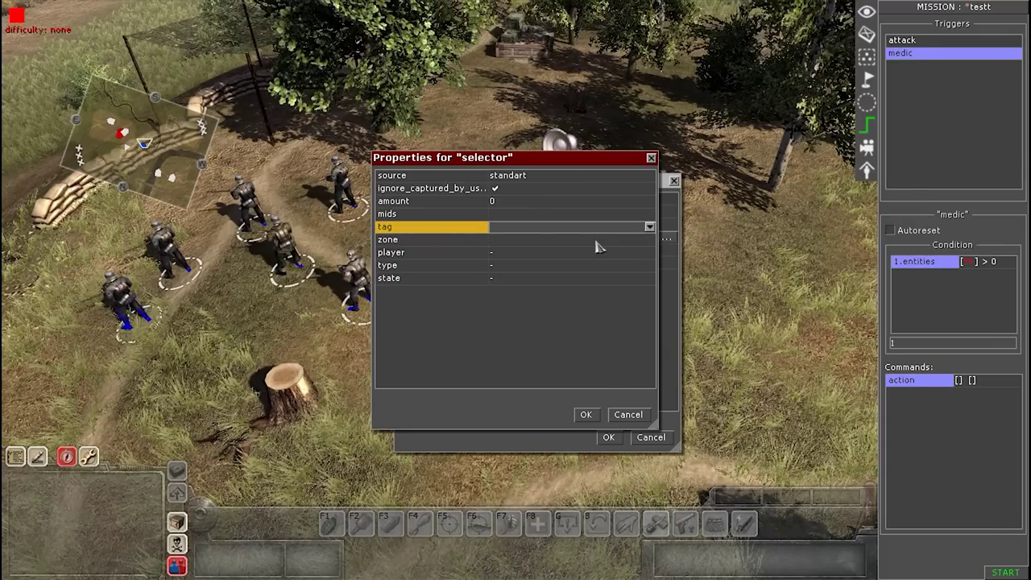
left_click(620, 242)
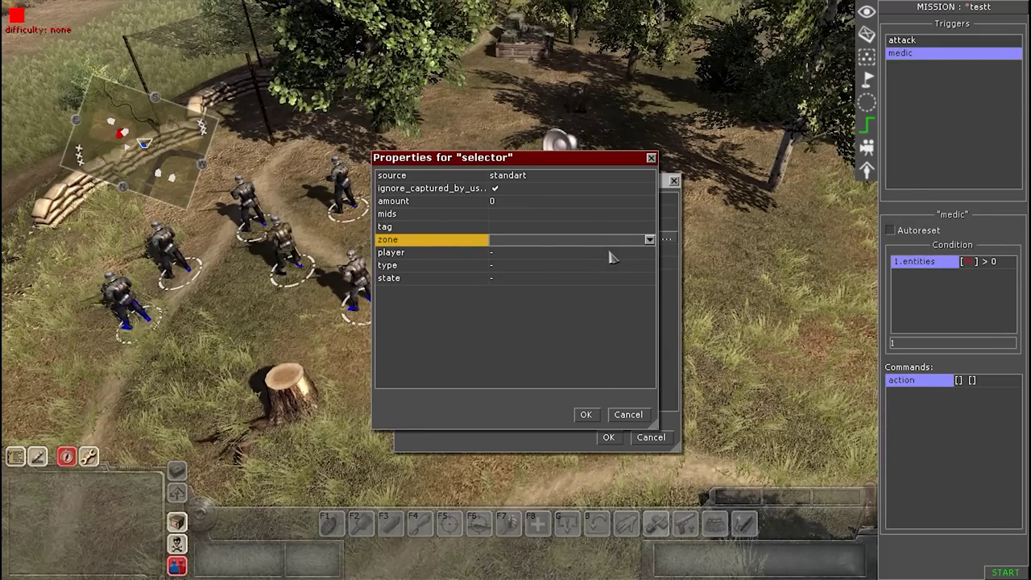
left_click(608, 256)
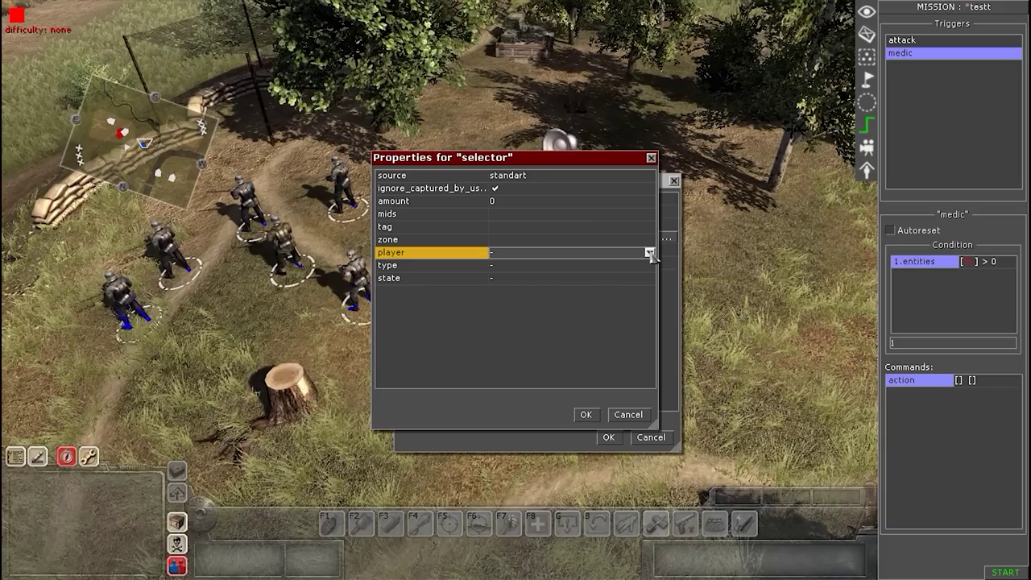
left_click(650, 254)
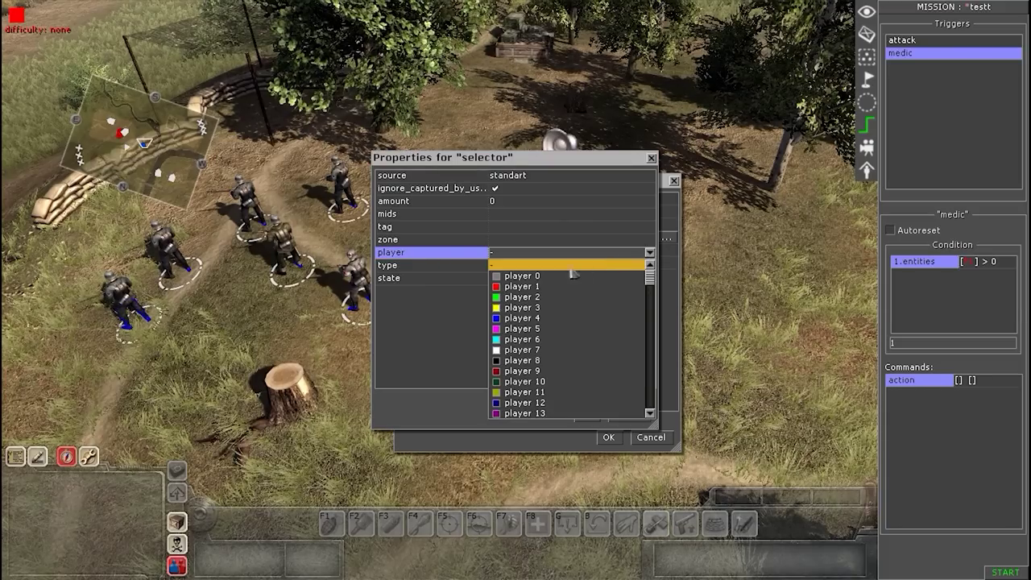
left_click(529, 292)
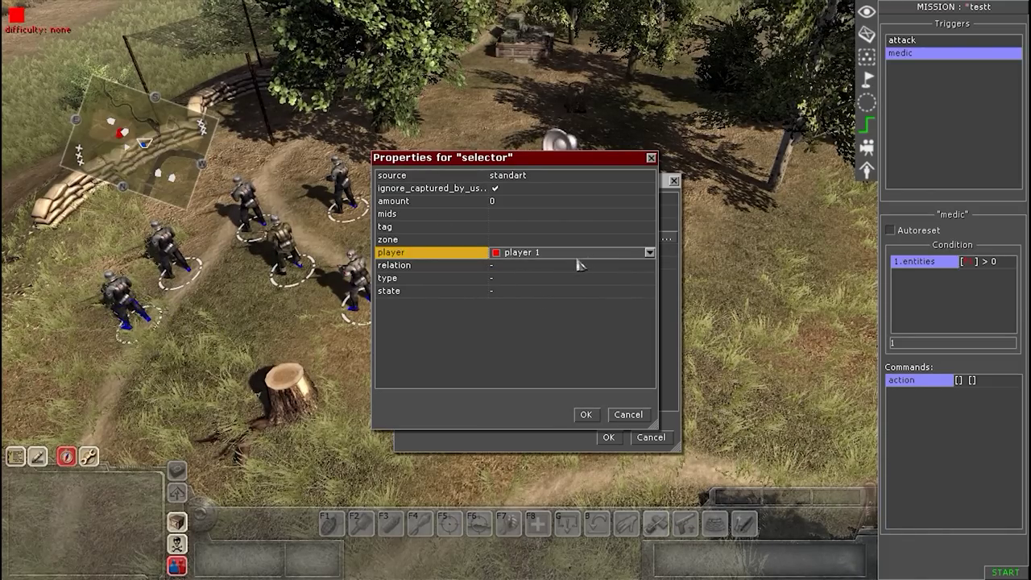
Set the target selector's state to dead, then accept the selector and the action command's properties.
left_click(524, 290)
left_click(520, 311)
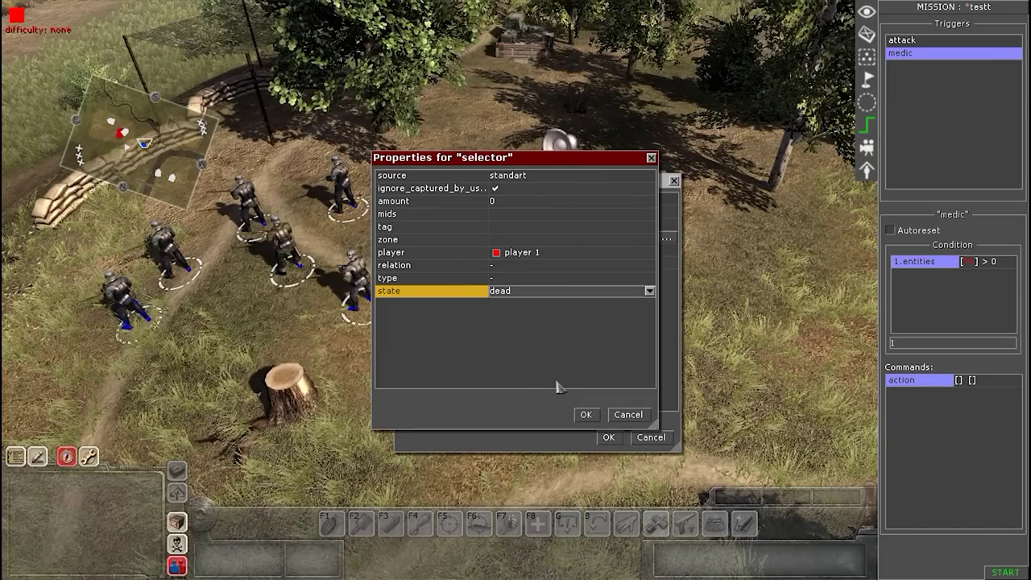
left_click(540, 253)
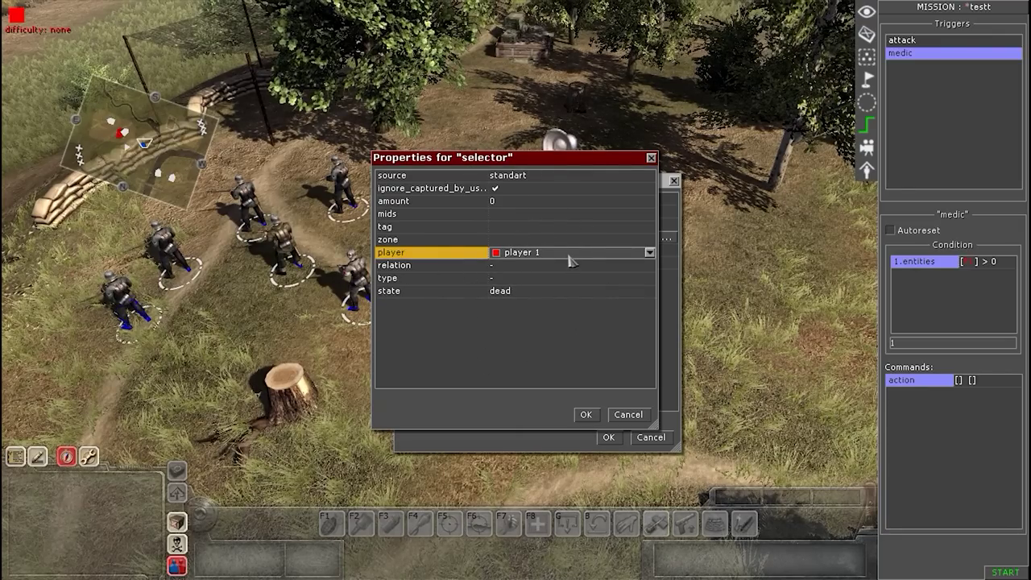
left_click(587, 415)
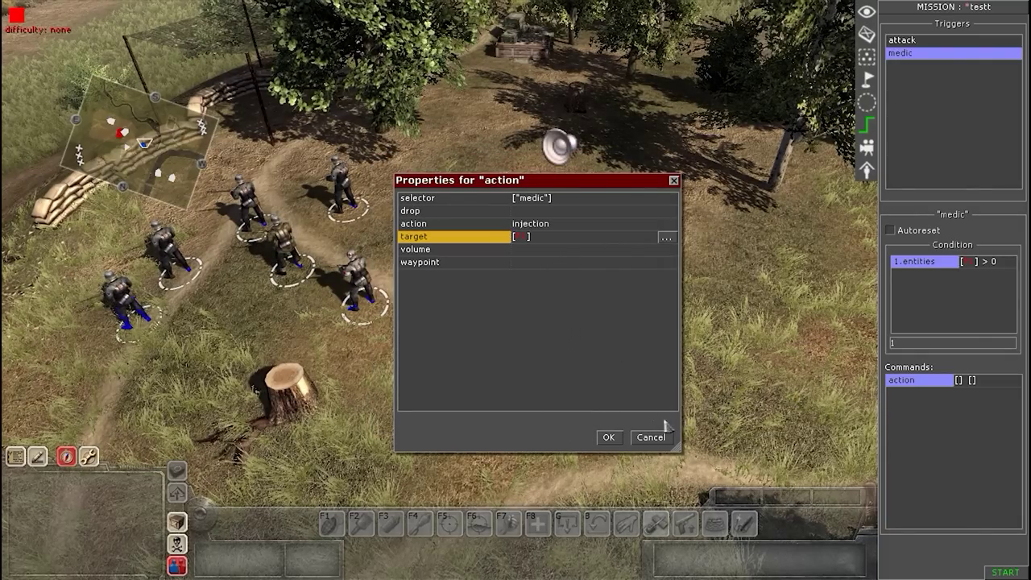
left_click(609, 437)
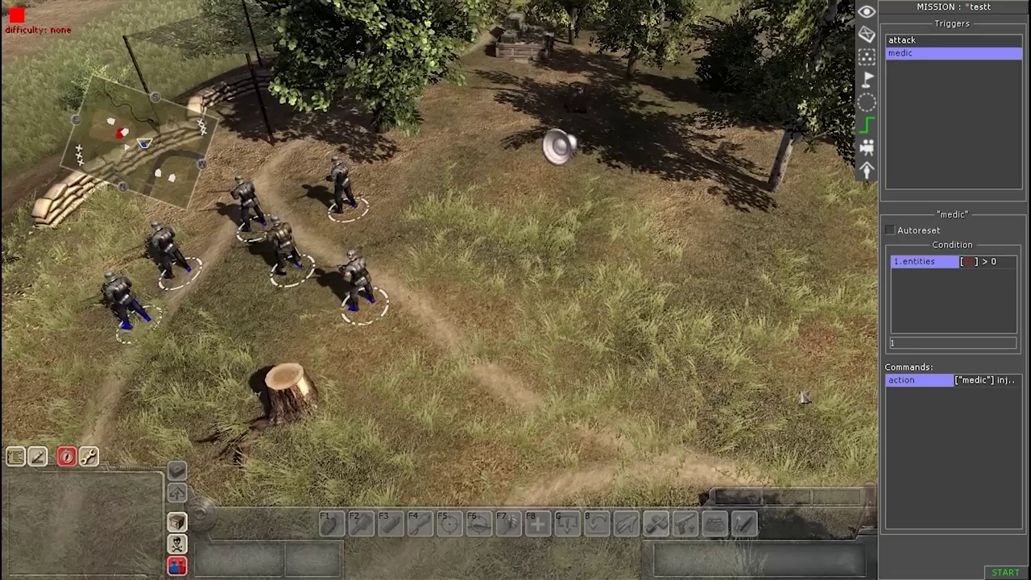
Add an actor_state command to the medic trigger's commands and open its properties.
right_click(930, 409)
left_click(943, 411)
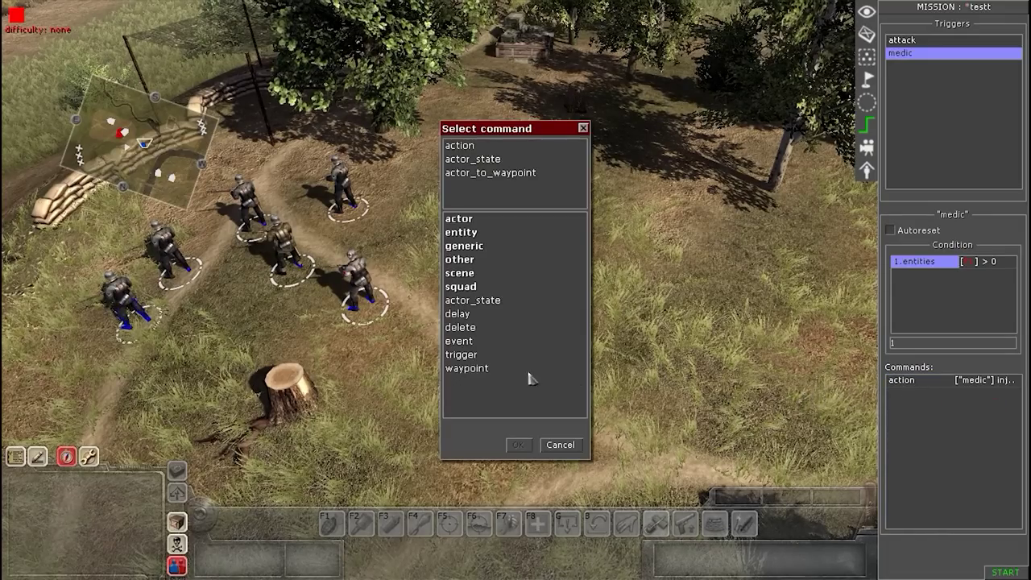
left_click(497, 302)
double_click(497, 302)
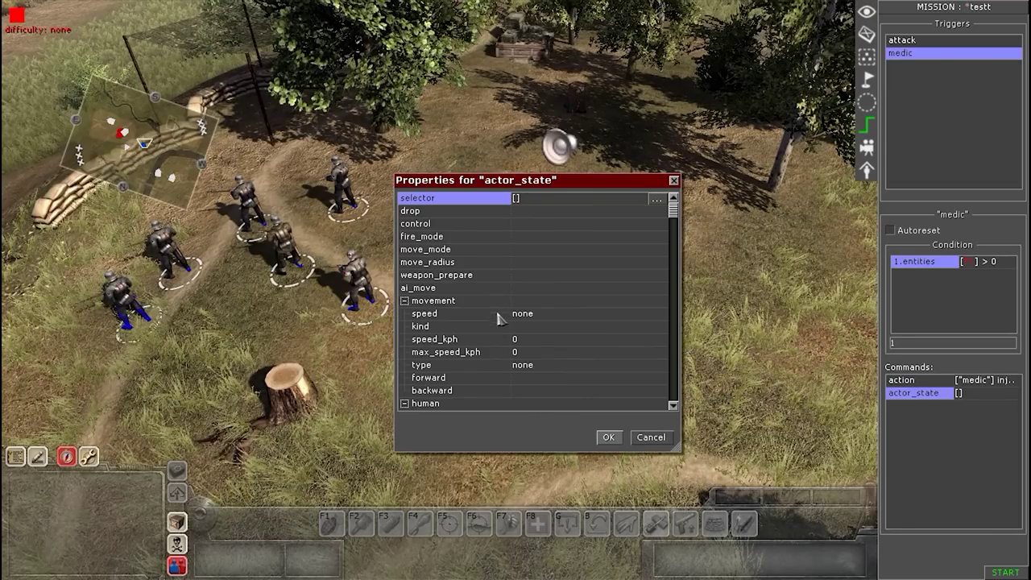
Set the actor_state command's selector to the tag "medic" and accept the selector.
left_click(463, 201)
double_click(464, 202)
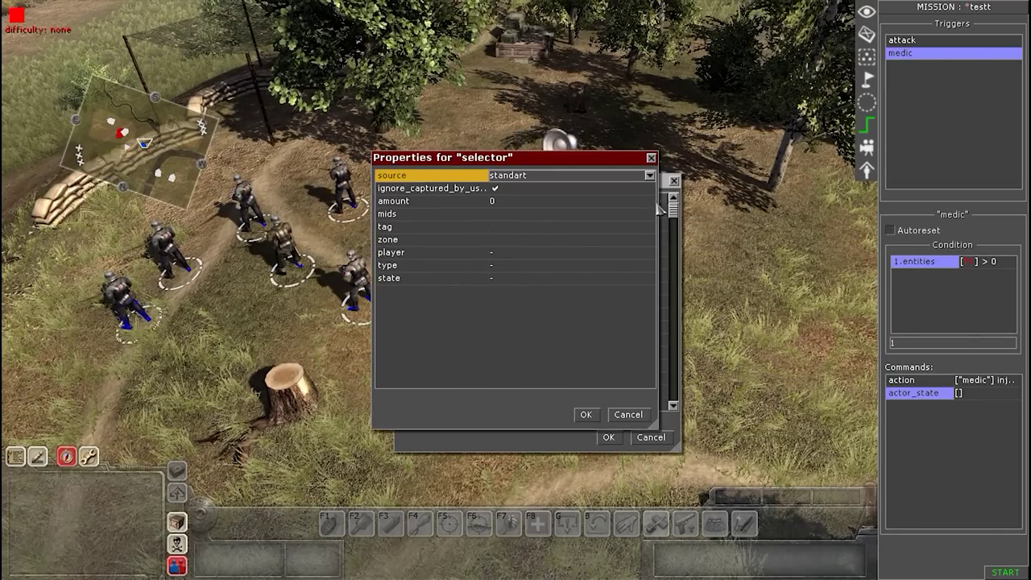
left_click(600, 234)
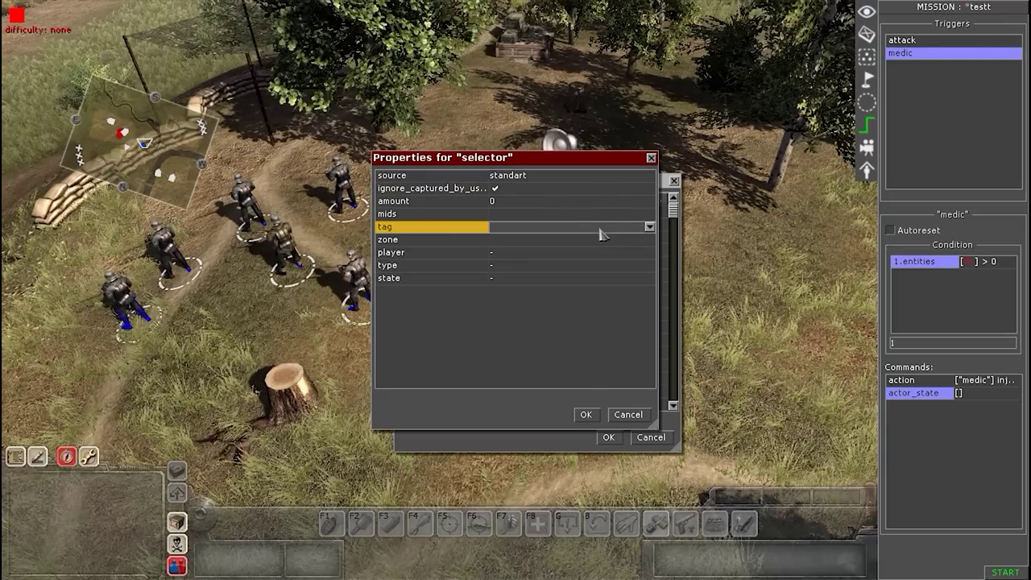
left_click(648, 227)
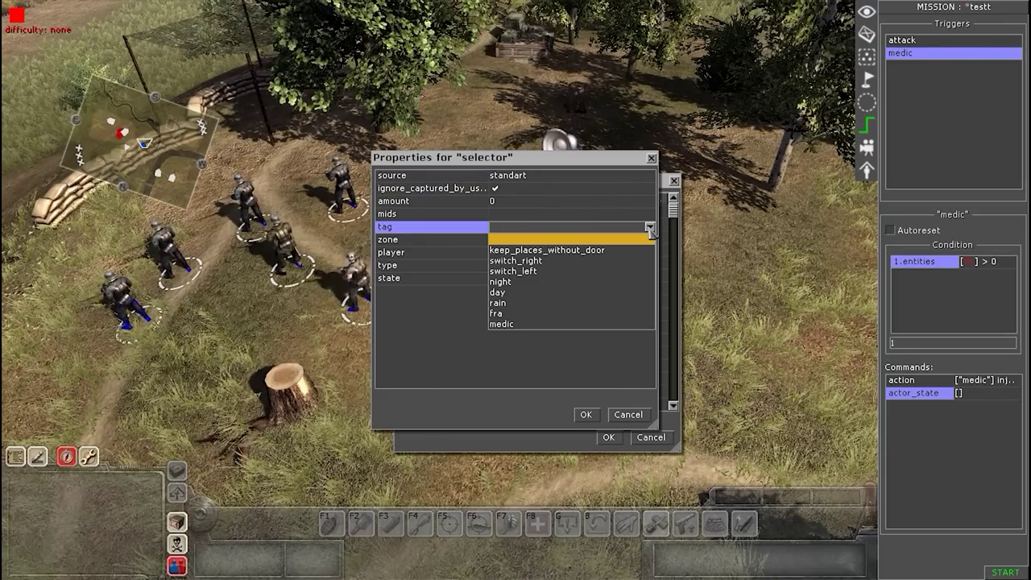
left_click(520, 325)
left_click(587, 415)
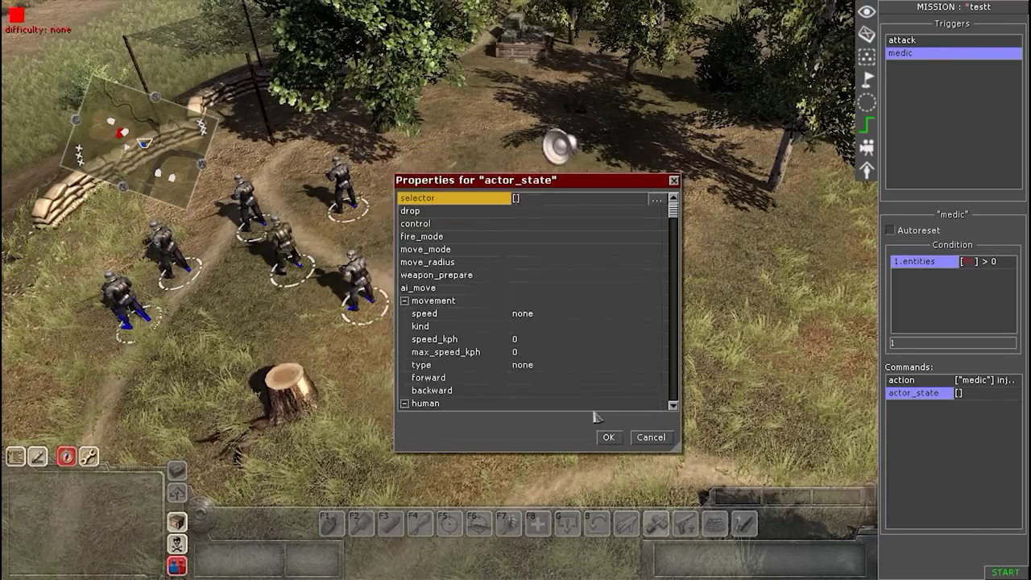
Set the actor_state command's movement speed to fast and apply its properties.
left_click(553, 316)
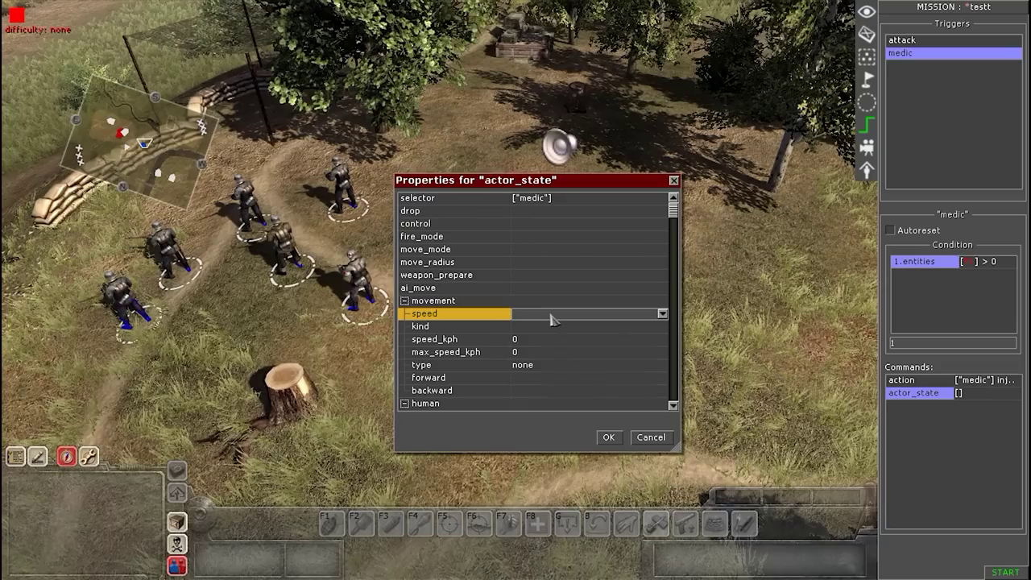
left_click(554, 316)
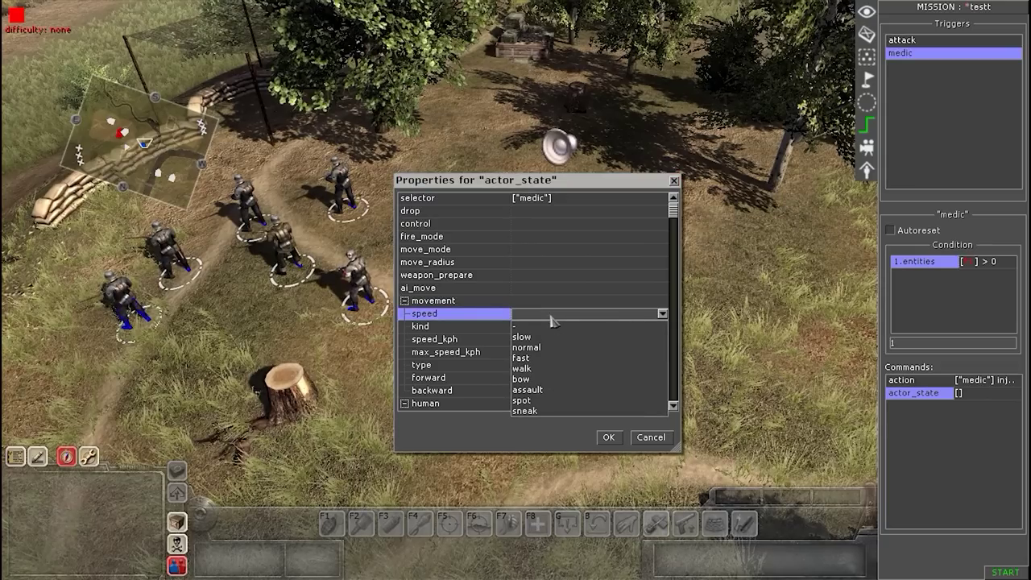
left_click(538, 358)
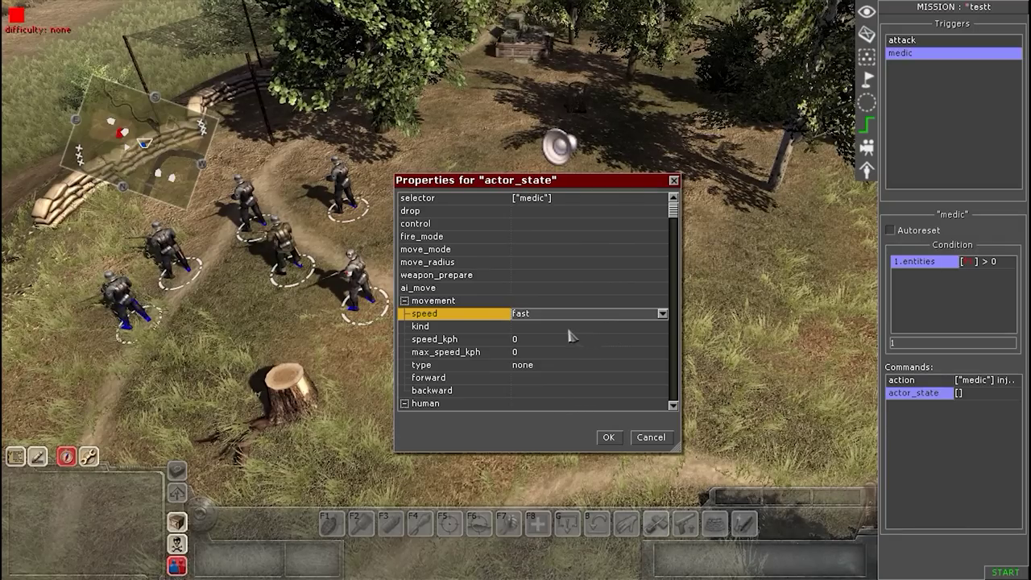
left_click(608, 437)
Add a delay command with a value of 3 to the medic trigger's commands.
middle_click_drag(856, 430, 1009, 486)
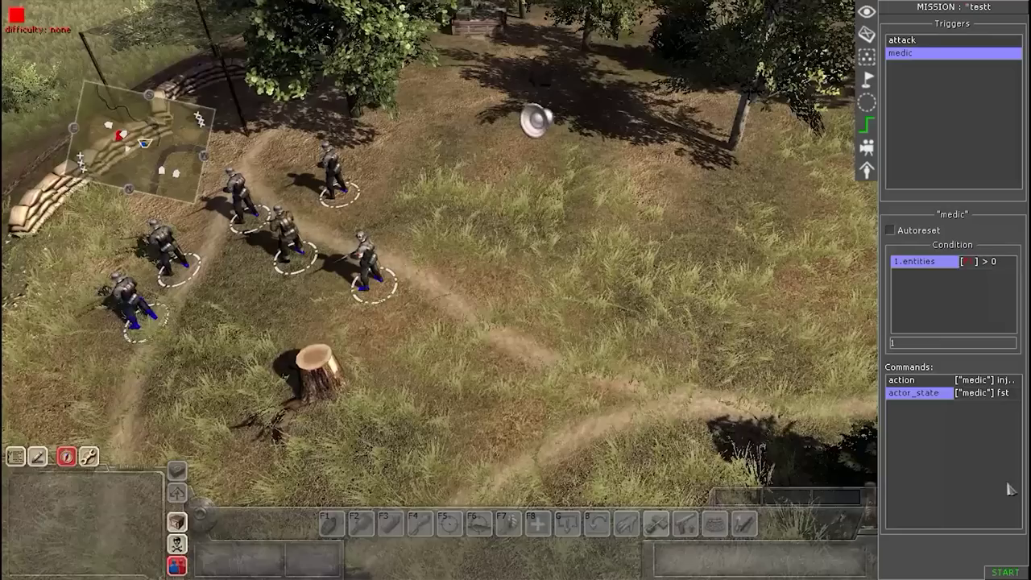
right_click(937, 431)
left_click(944, 425)
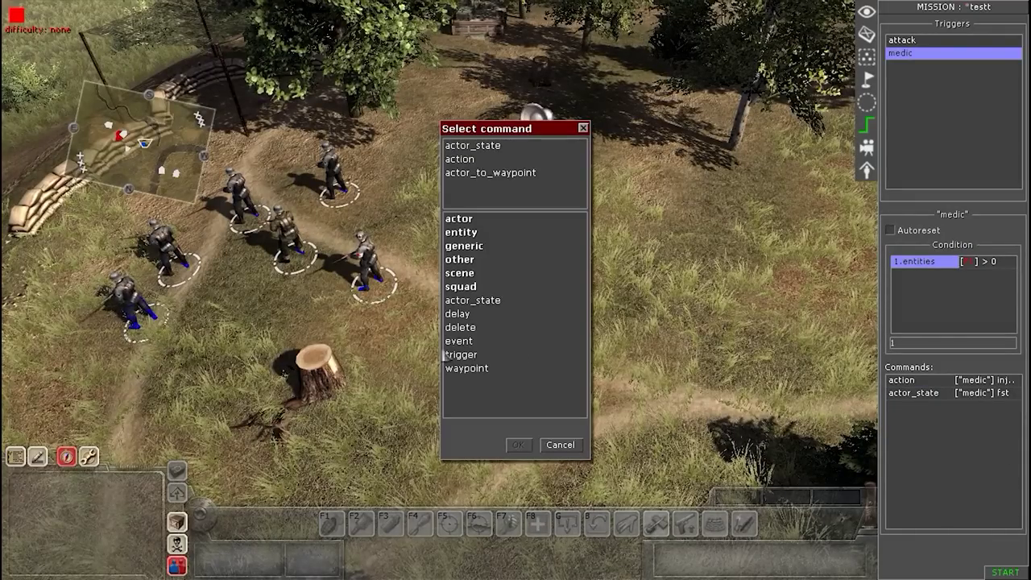
double_click(457, 314)
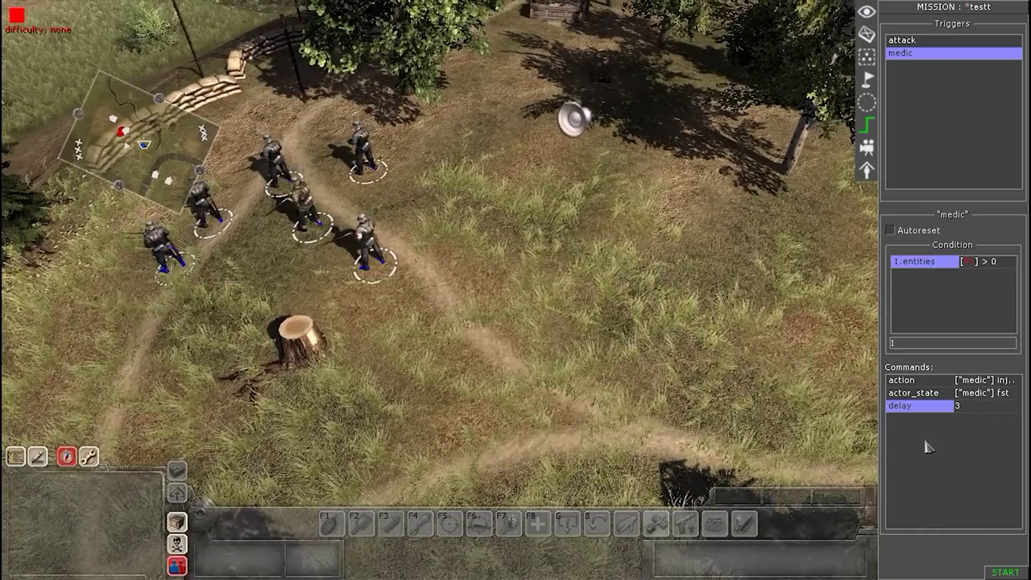
Add a trigger command that switches off the "medic" trigger and apply its properties.
right_click(927, 443)
left_click(935, 446)
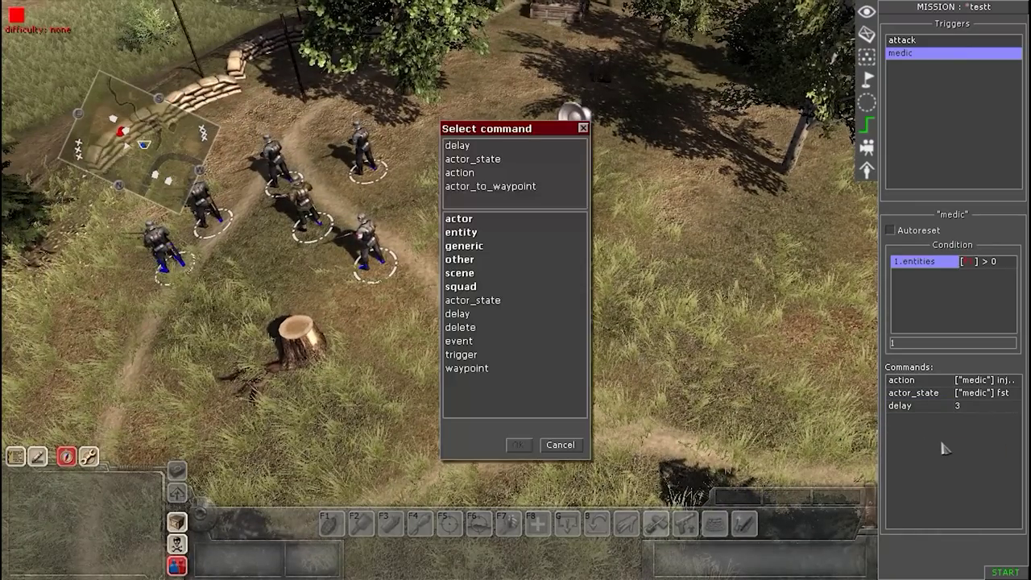
double_click(487, 356)
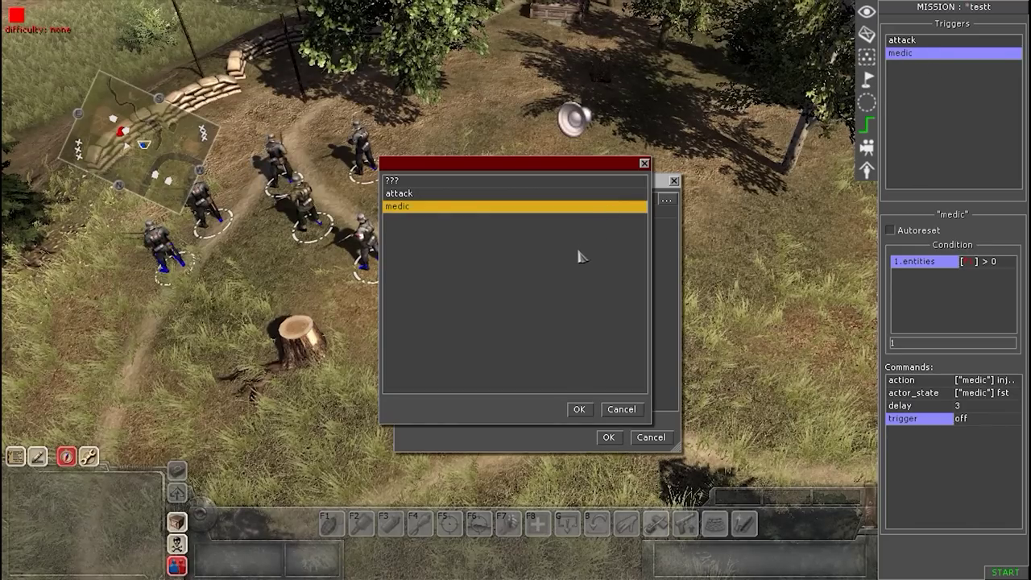
left_click(608, 438)
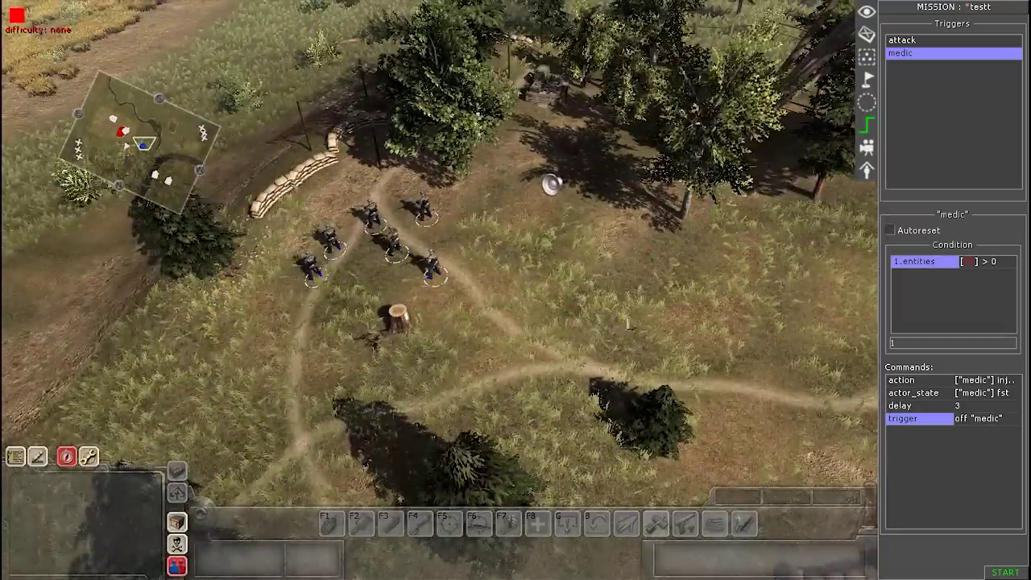
Switch to entity editing, select the German medic on the map and examine its properties, including its tags and breed.
middle_click_drag(691, 363, 571, 327)
scroll(572, 327, "up", 3)
scroll(571, 327, "down", 2)
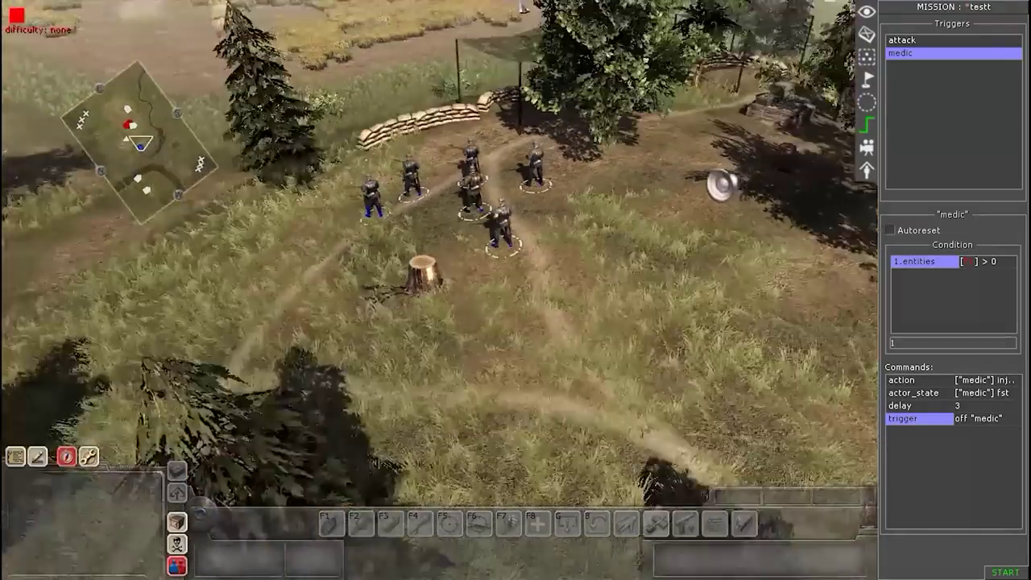
scroll(516, 291, "up", 2)
middle_click_drag(515, 290, 602, 334)
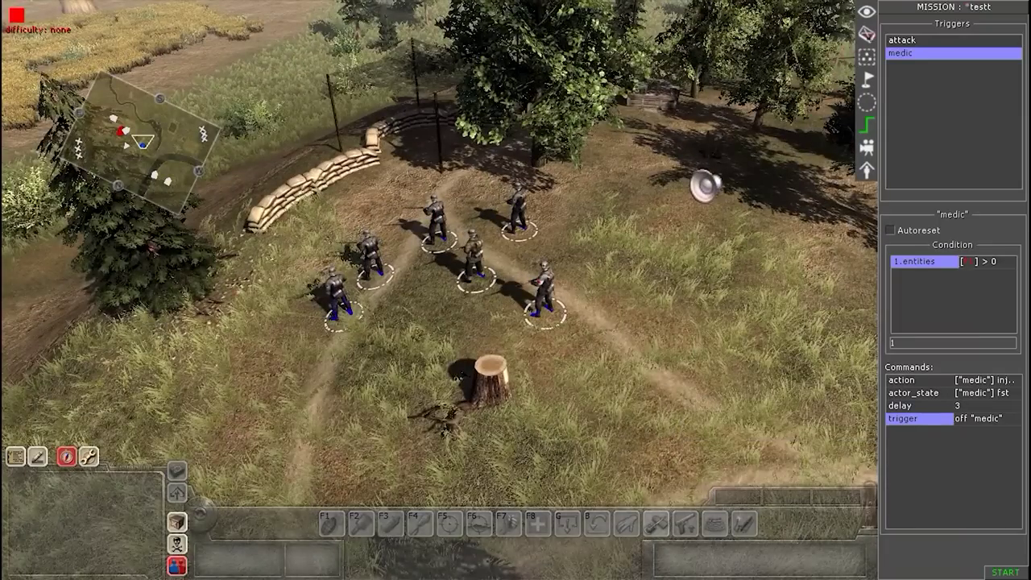
key("F2")
middle_click_drag(545, 248, 566, 236)
scroll(568, 233, "up", 2)
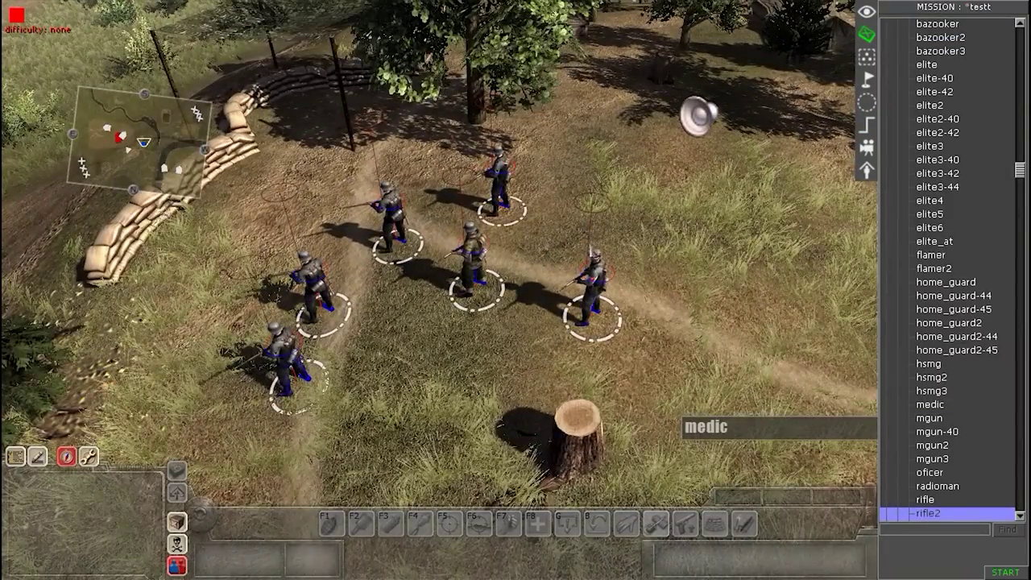
left_click(592, 278)
scroll(926, 435, "down", 7)
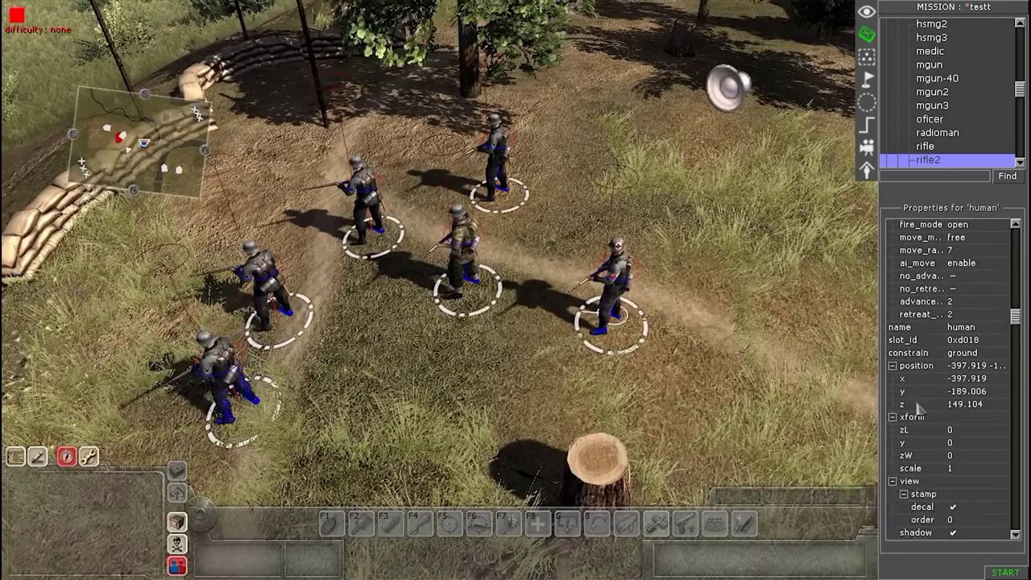
scroll(925, 435, "down", 4)
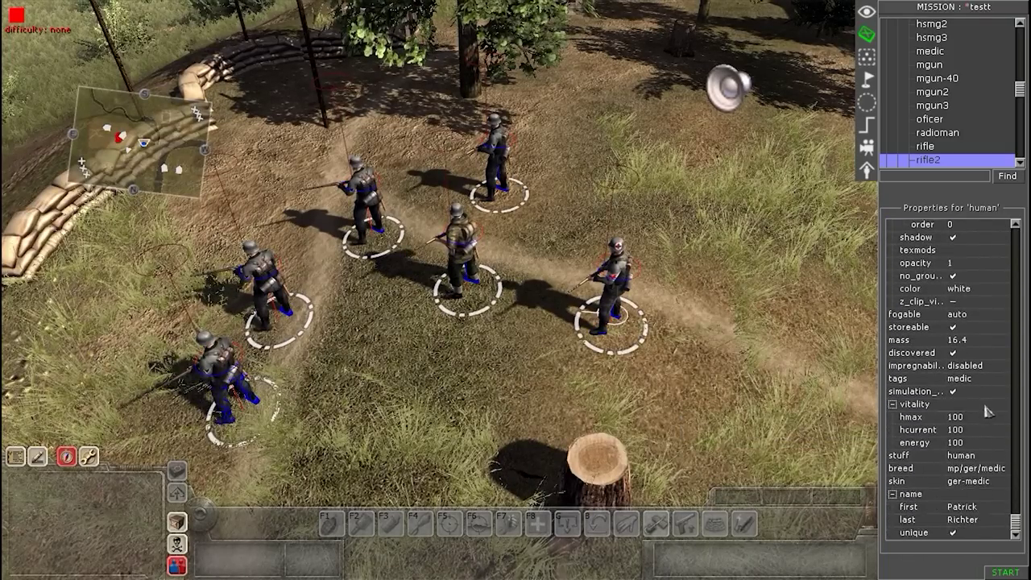
middle_click_drag(472, 358, 448, 369)
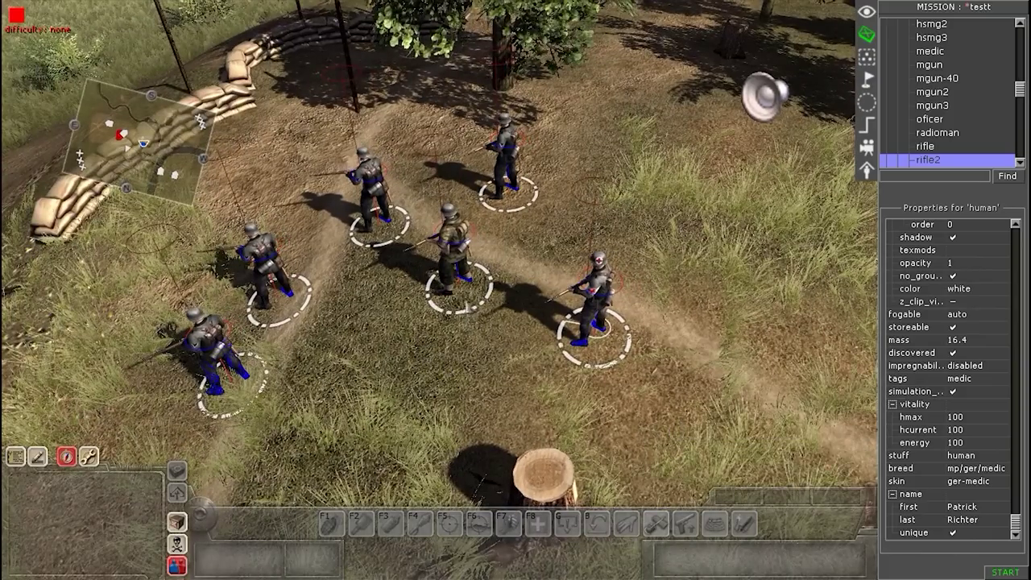
Set the German medic's impregnability property to full.
left_click(979, 366)
left_click(975, 400)
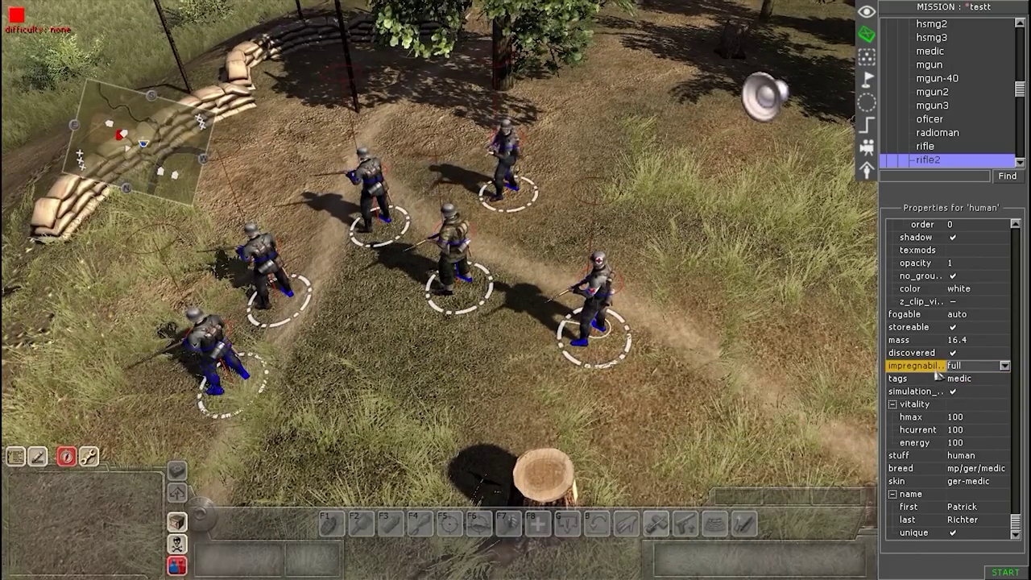
scroll(782, 382, "down", 2)
left_click(612, 314)
Select the five riflemen on the map and set their brain move mode to zone.
middle_click_drag(612, 314, 409, 233)
scroll(409, 233, "down", 2)
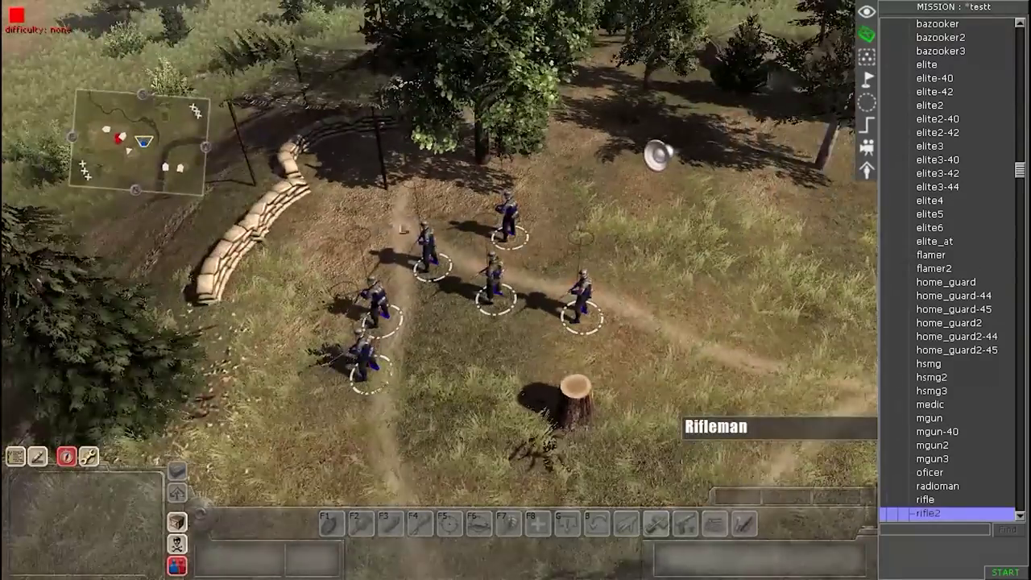
left_click_drag(490, 393, 490, 393)
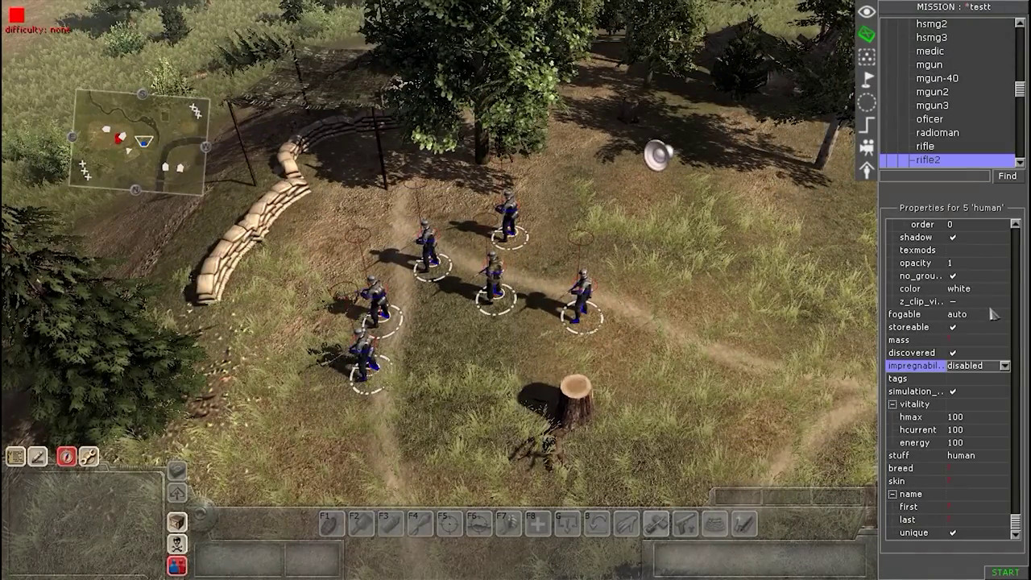
scroll(982, 337, "up", 10)
scroll(982, 337, "up", 5)
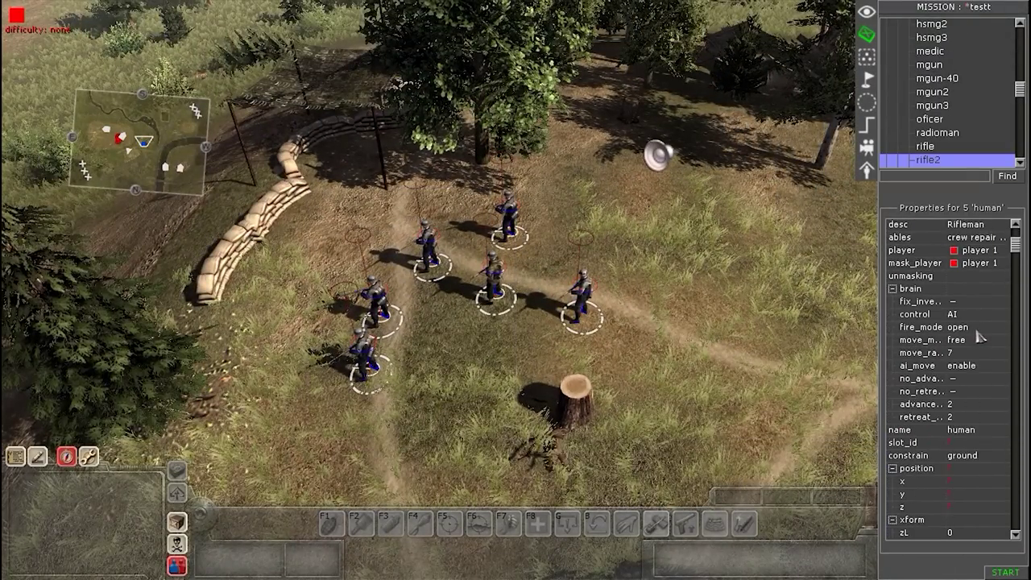
left_click(975, 342)
left_click(975, 342)
left_click(975, 342)
left_click(975, 341)
left_click(970, 365)
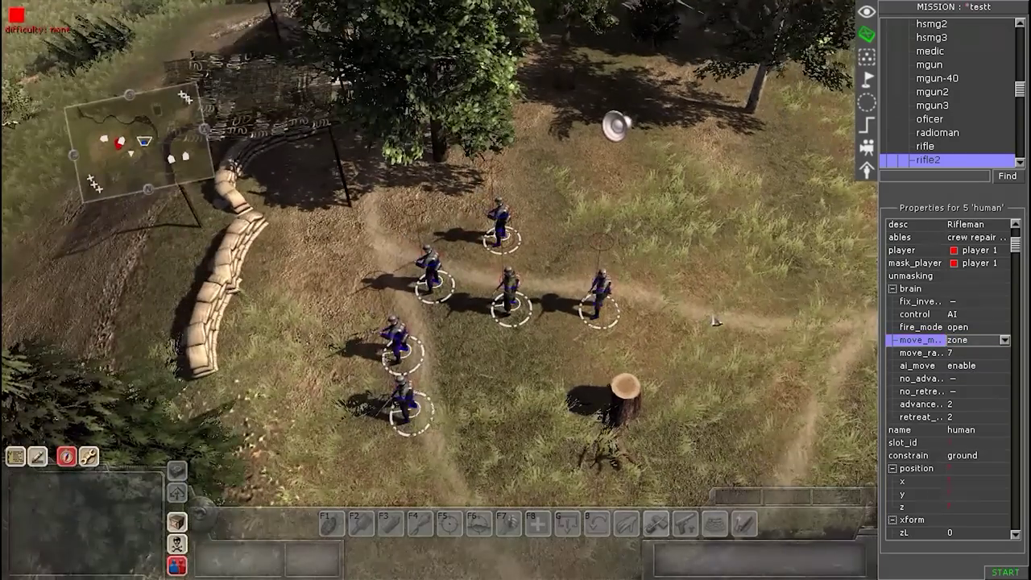
Create a polygon zone named "zone" and place it around the German soldiers.
scroll(620, 371, "down", 5)
left_click(867, 102)
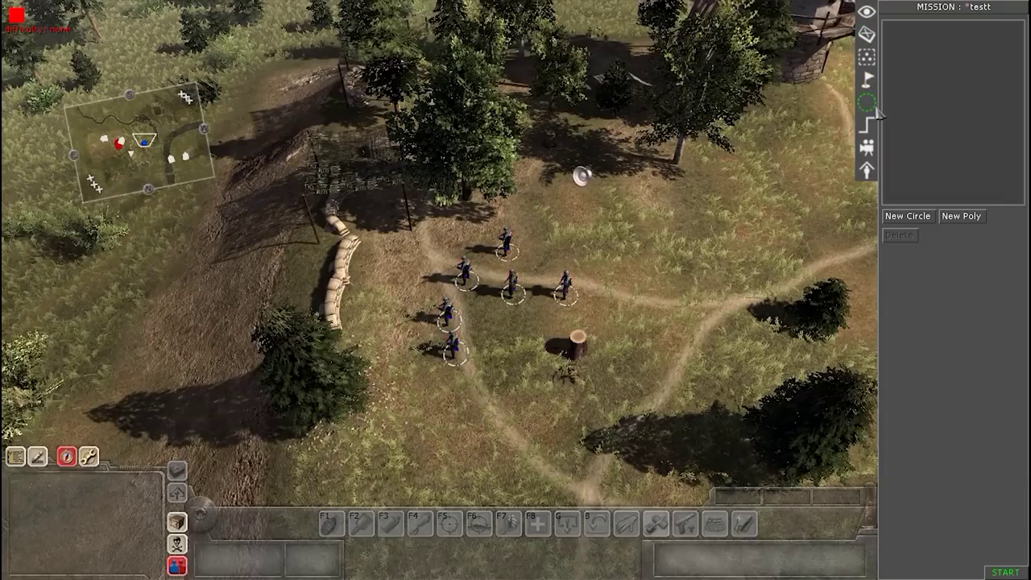
left_click(952, 220)
type("zone")
key("Return")
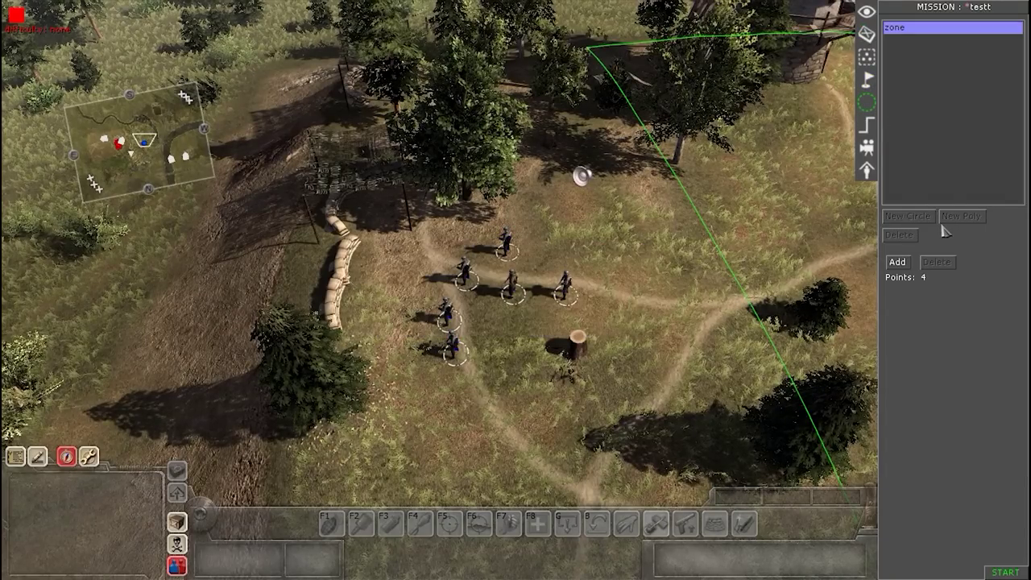
left_click(456, 276)
scroll(460, 276, "down", 3)
mouse_move(460, 276)
middle_mouse_down()
mouse_move(596, 286)
mouse_move(559, 301)
mouse_move(435, 290)
mouse_move(463, 292)
middle_mouse_up()
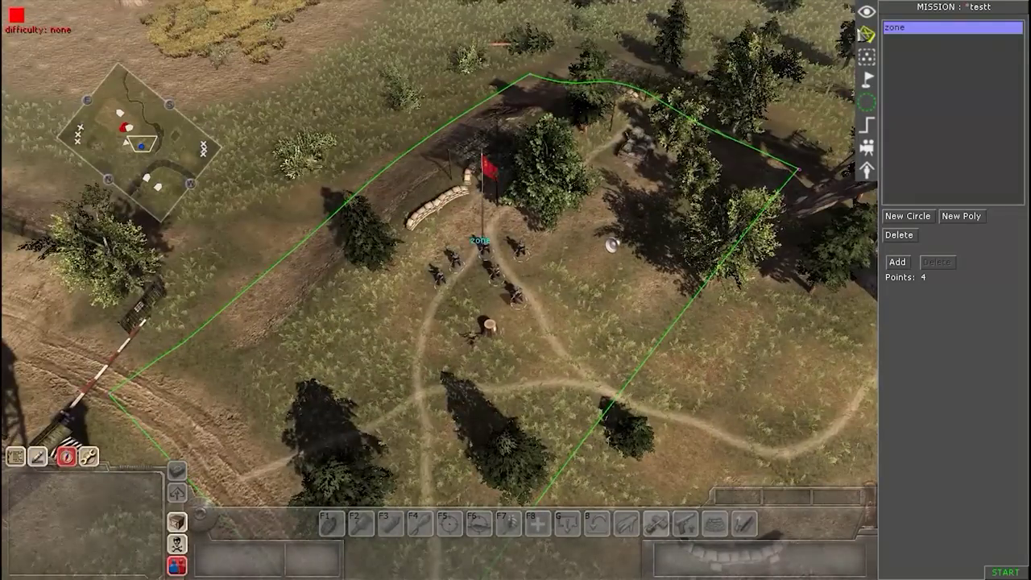
Return to entity editing, move the medic away from the riflemen towards the tree stump, and start the mission.
left_click(864, 34)
scroll(463, 290, "up", 3)
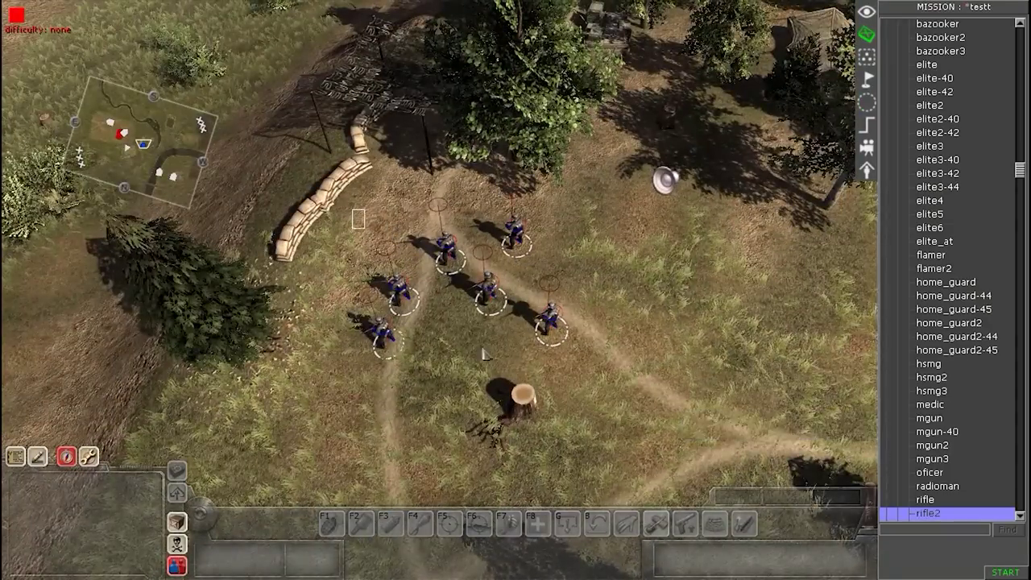
left_click_drag(519, 389, 519, 389)
left_click(462, 363)
scroll(545, 307, "down", 3)
middle_click_drag(462, 363, 542, 310)
scroll(541, 312, "up", 5)
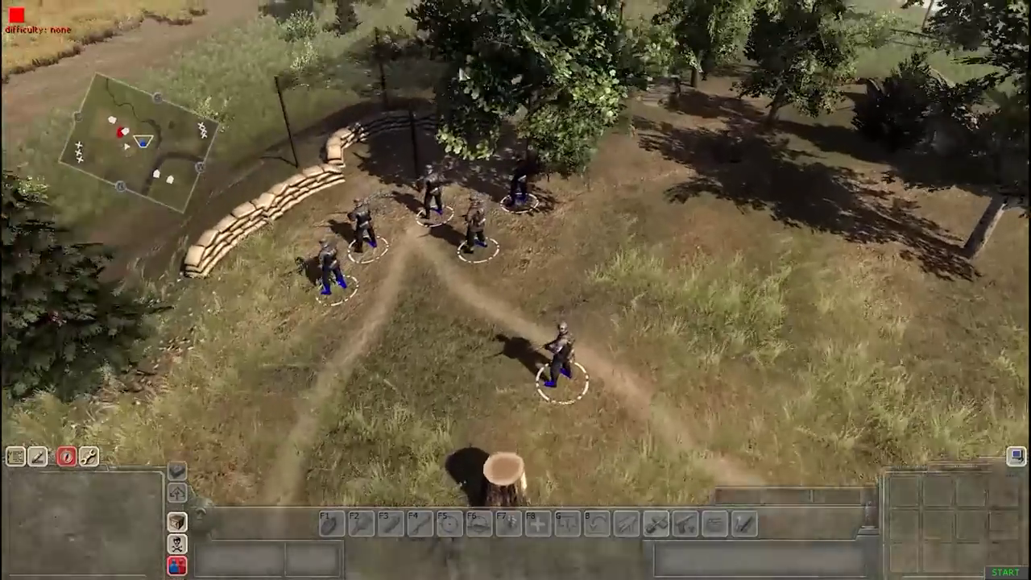
scroll(654, 323, "down", 2)
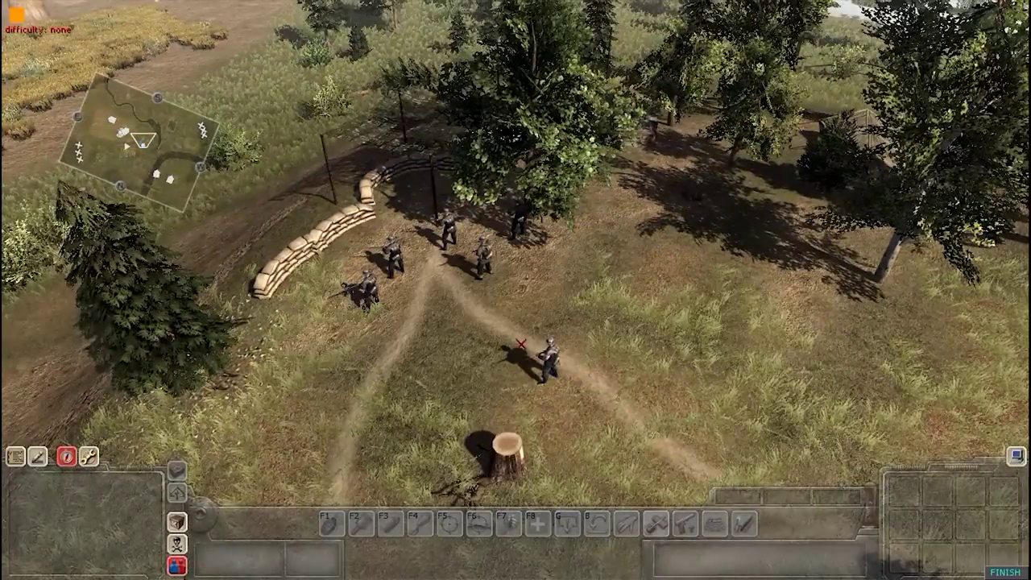
Examine the medic and the squad's positions in the running mission.
scroll(551, 354, "up", 2)
middle_click_drag(550, 354, 420, 214)
scroll(420, 215, "up", 2)
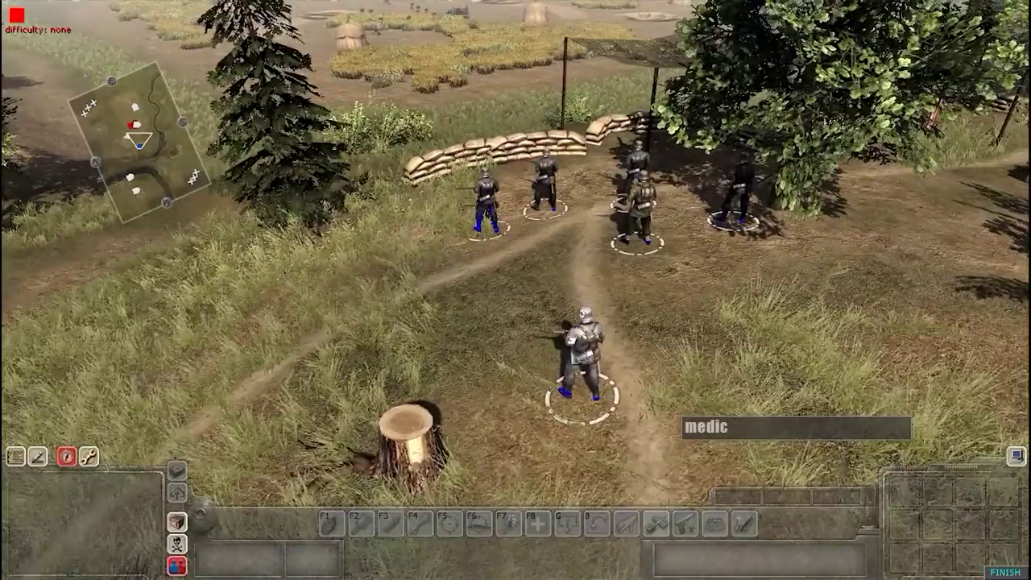
scroll(560, 379, "up", 2)
middle_click_drag(560, 379, 624, 379)
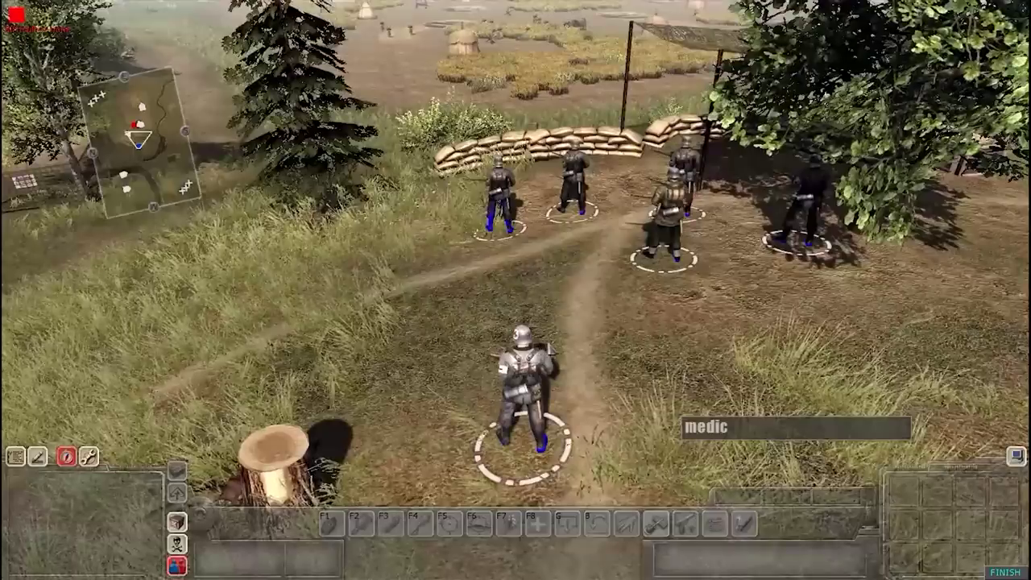
scroll(560, 323, "down", 2)
scroll(532, 241, "up", 2)
scroll(564, 242, "down", 1)
middle_click_drag(504, 168, 446, 343)
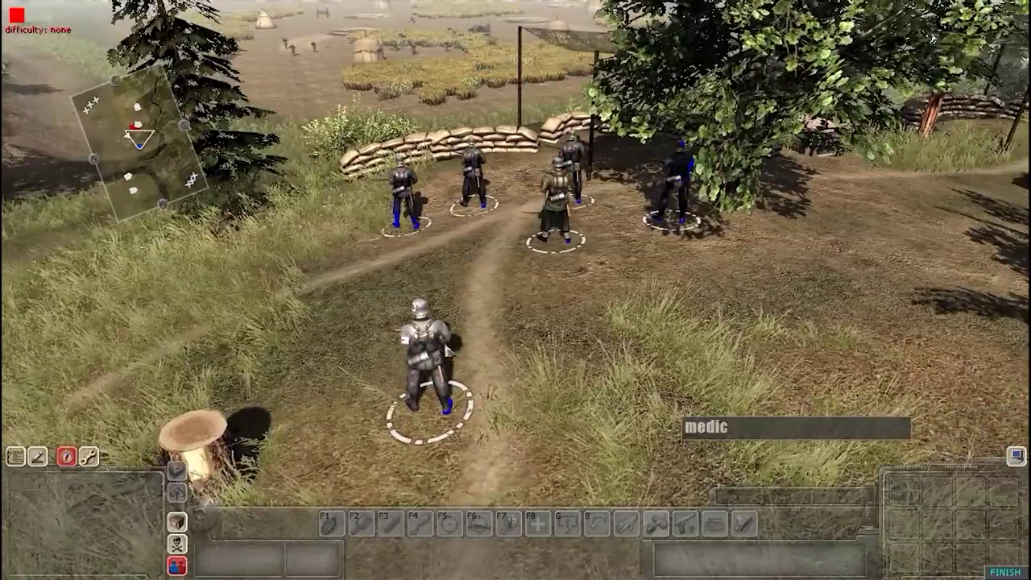
Select a rifleman and order him to advance past the sandbags towards the field.
middle_click_drag(528, 219, 487, 207)
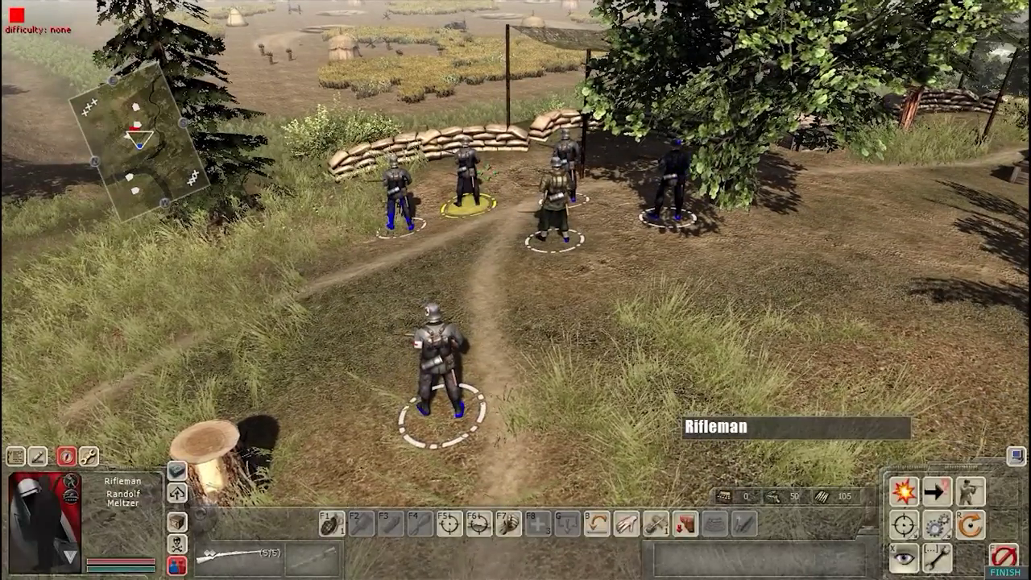
right_click(352, 96)
scroll(499, 201, "up", 2)
scroll(472, 308, "down", 2)
key("Up")
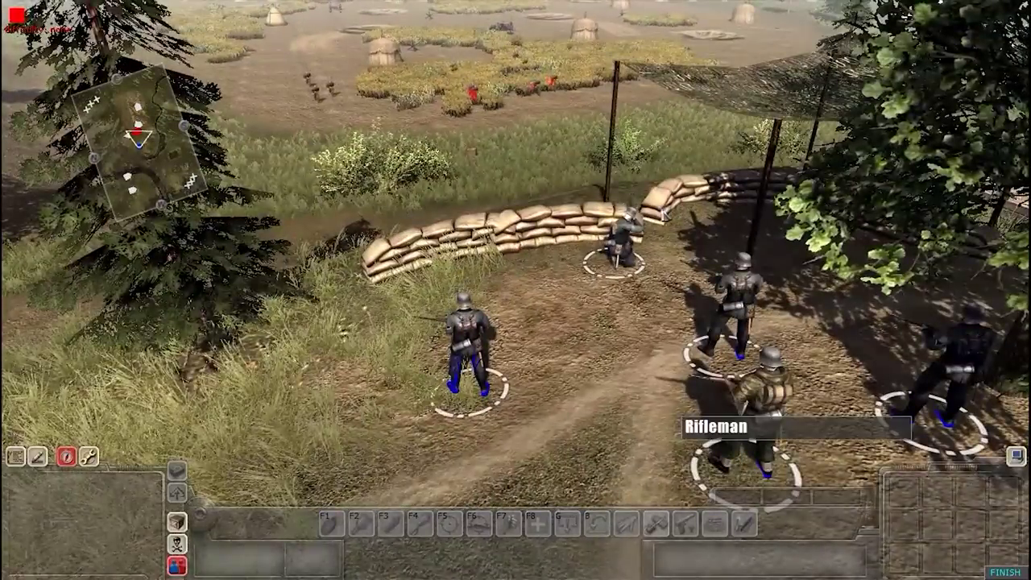
key("End")
scroll(489, 109, "down", 3)
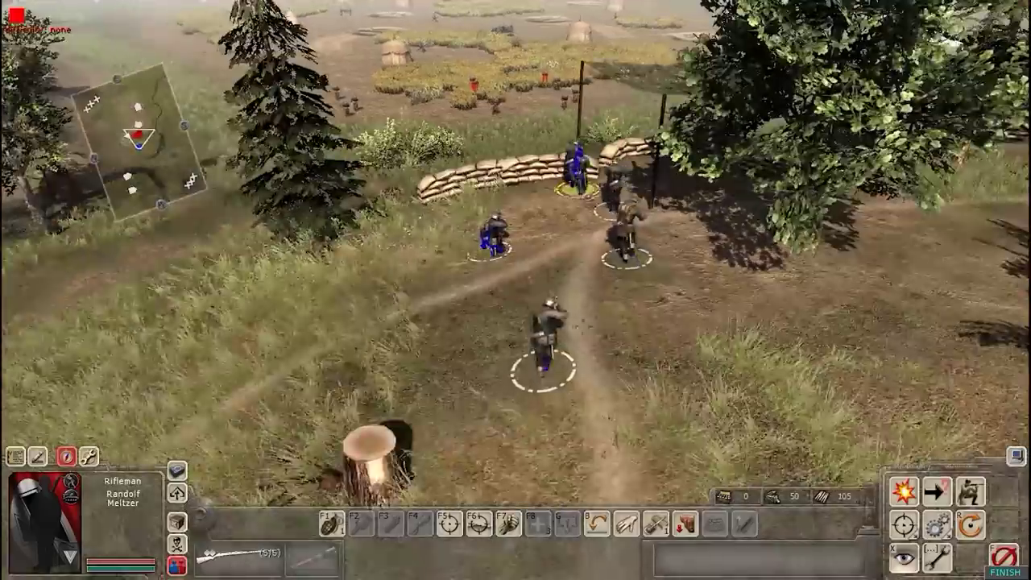
key("Up")
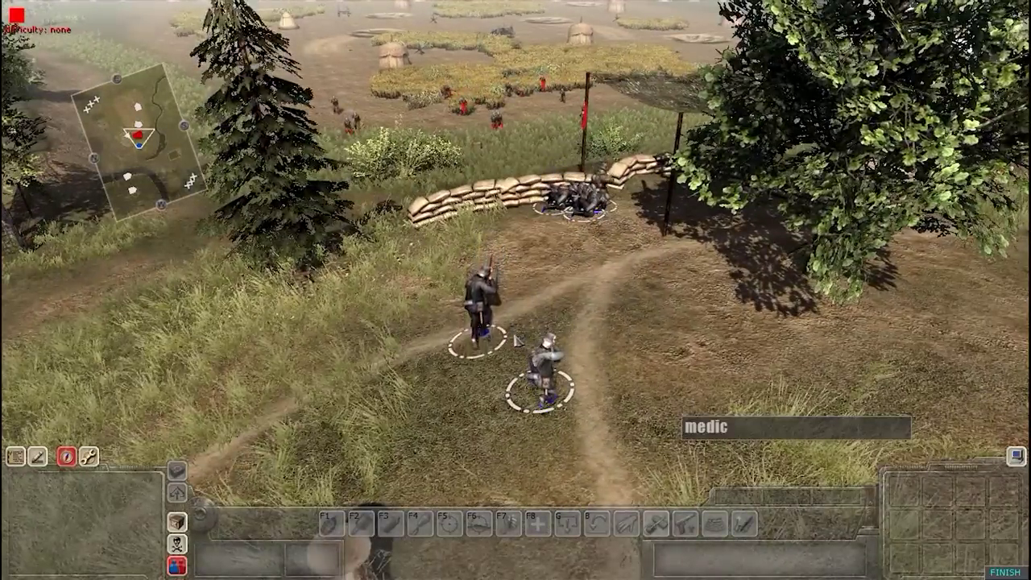
Watch the firefight at the sandbags and how the medic behaves beside the tree stump.
scroll(387, 302, "down", 2)
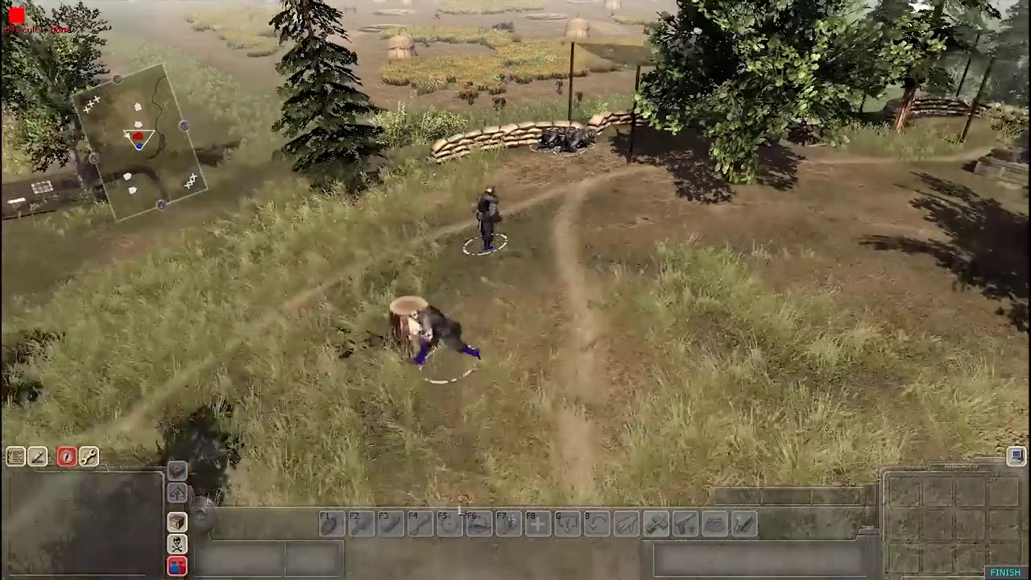
scroll(440, 320, "up", 4)
scroll(593, 368, "down", 2)
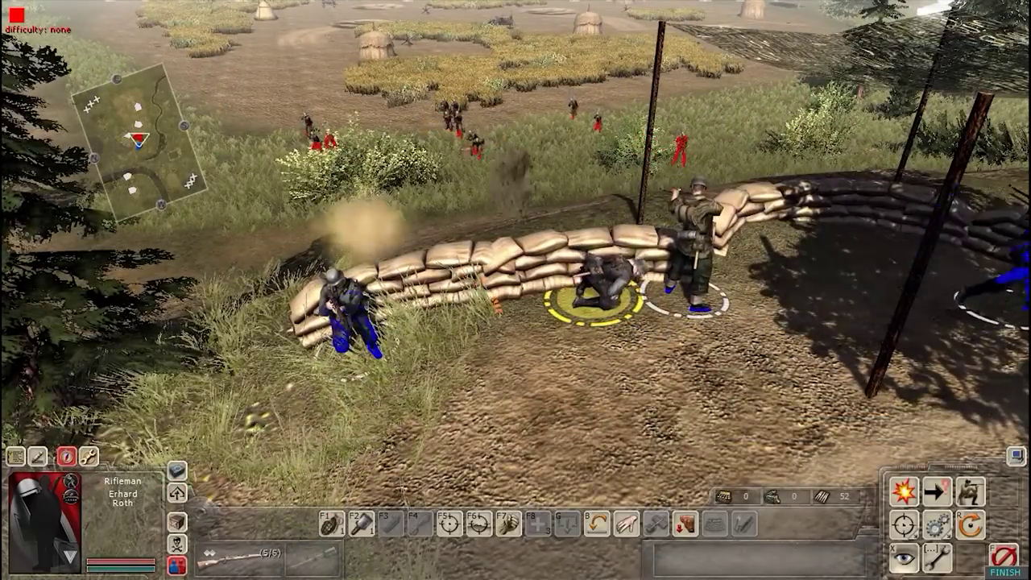
scroll(475, 328, "down", 5)
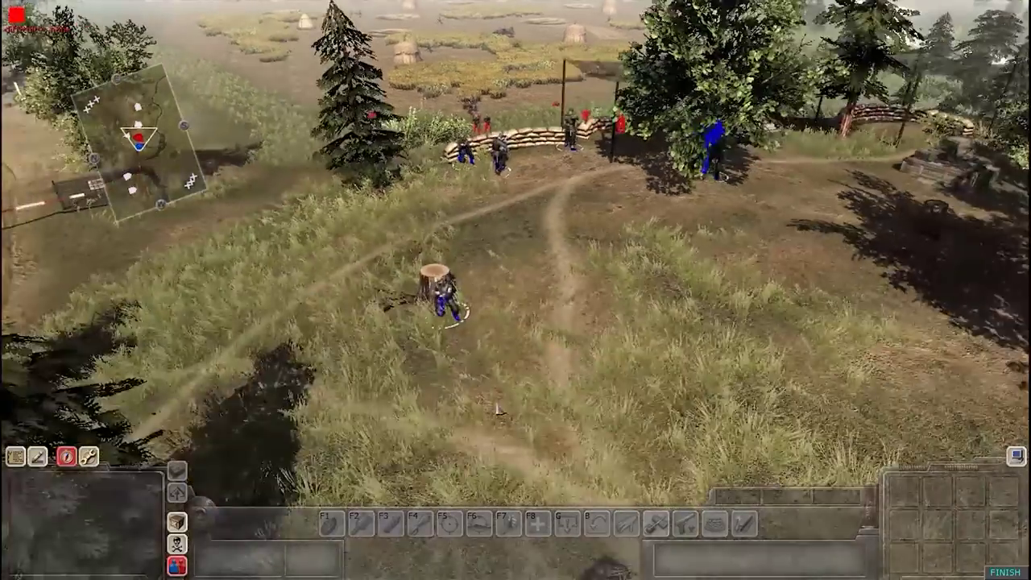
scroll(476, 328, "up", 2)
key("Left")
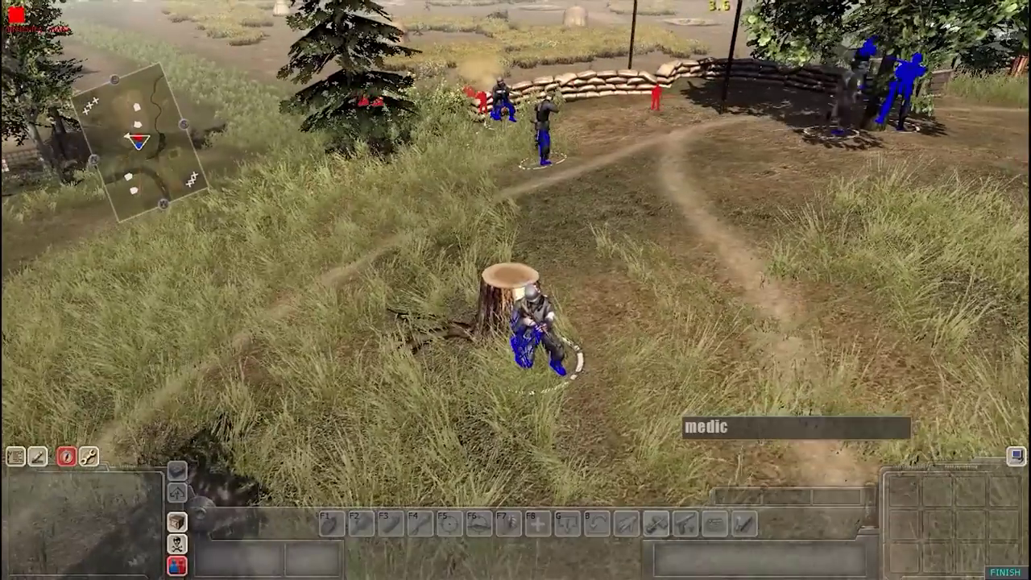
key("Up")
middle_click_drag(493, 320, 625, 192)
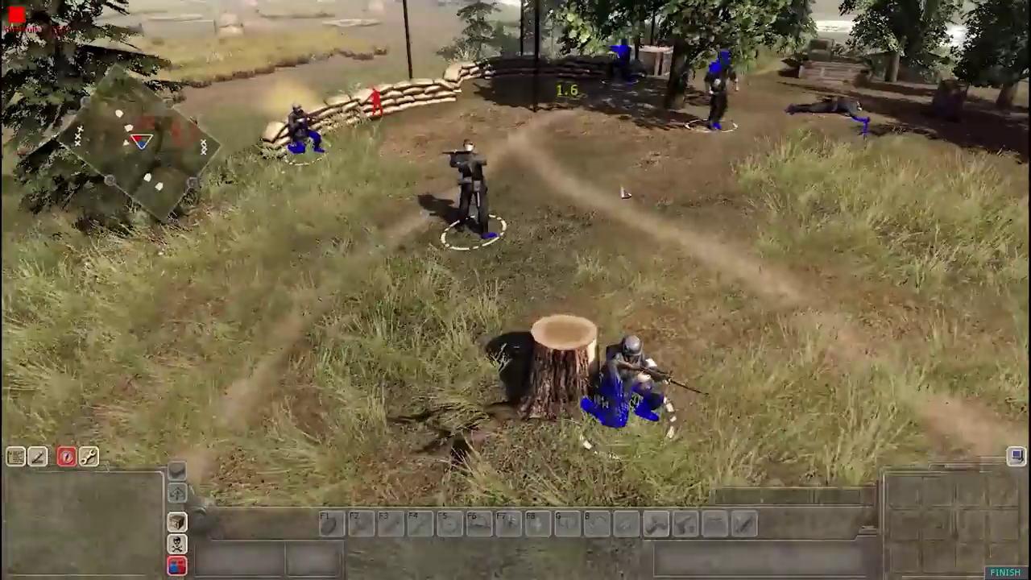
key("Right")
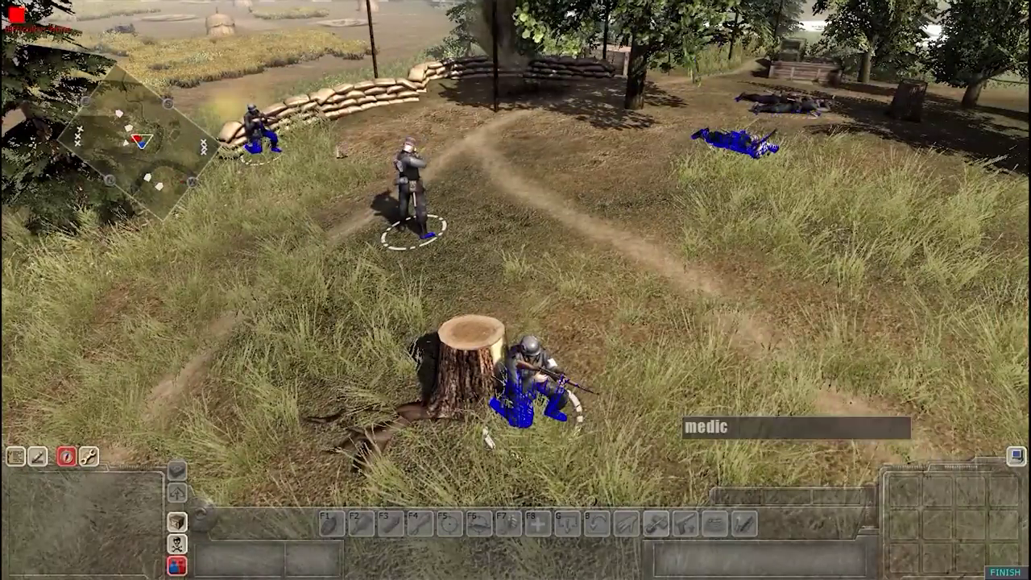
Select the rifleman at the end of the sandbags and send him out to the fir tree towards the enemies.
left_click(258, 133)
scroll(257, 133, "down", 3)
key("Left")
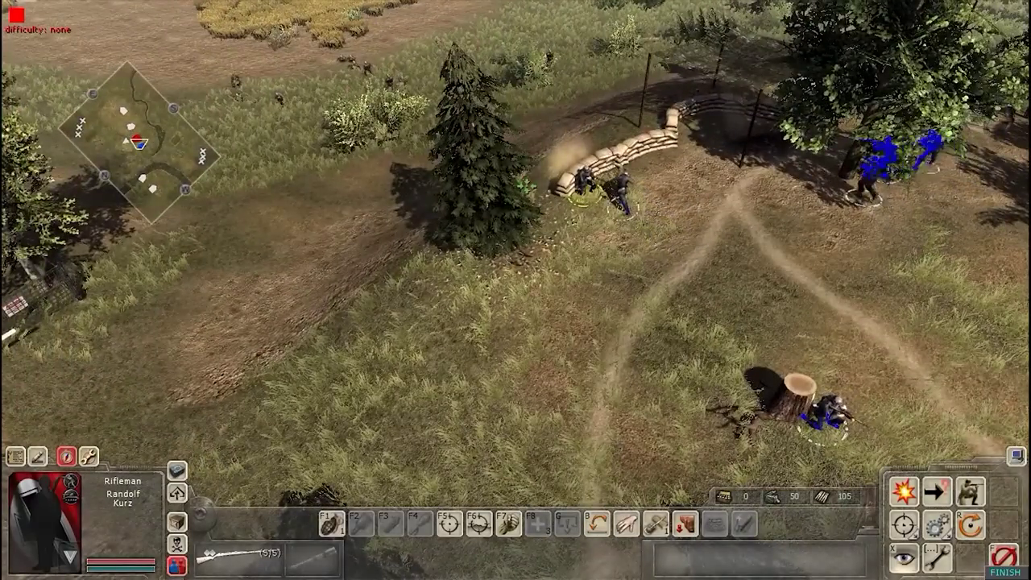
right_click(526, 187)
key("Right")
middle_click_drag(525, 187, 453, 229)
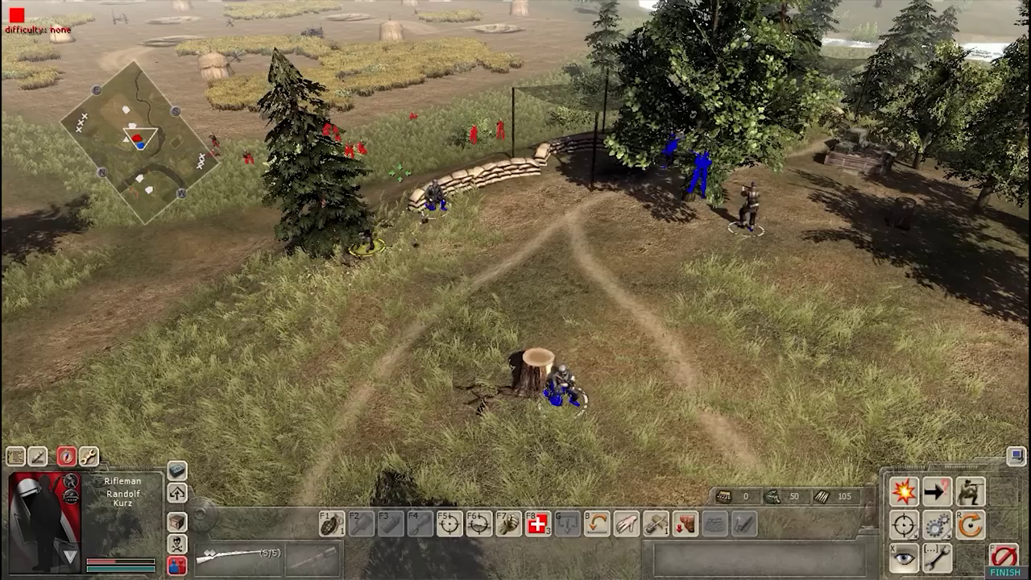
key("Right")
middle_click_drag(355, 157, 379, 155)
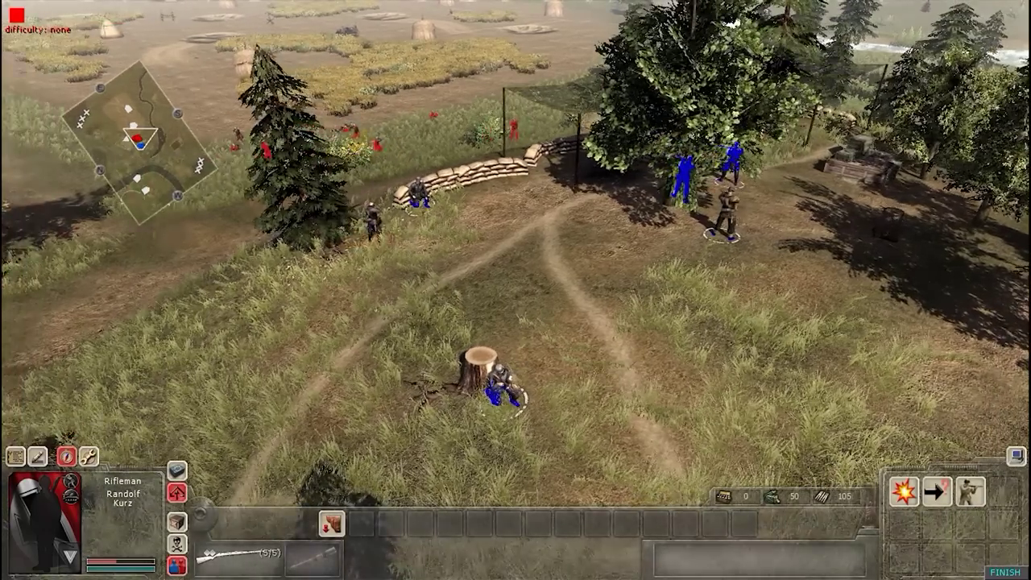
Order the wounded rifleman to move back from the fir tree towards the dirt path.
scroll(379, 143, "down", 3)
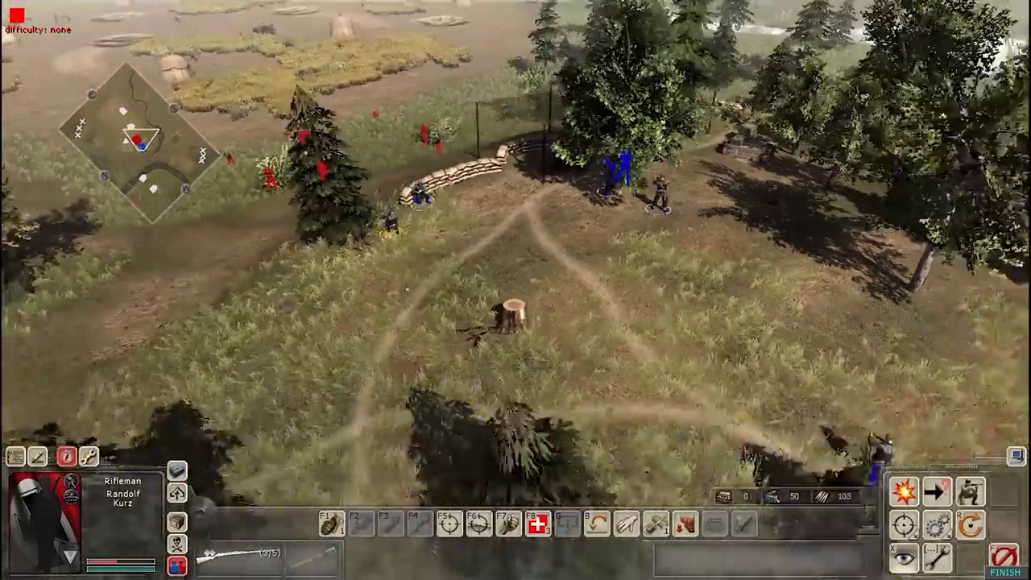
middle_click_drag(386, 194, 589, 295)
right_click(430, 337)
Observe whether the medic runs to the fallen rifleman by the fir tree and treats him.
middle_click_drag(430, 337, 275, 255)
scroll(275, 255, "up", 2)
scroll(266, 282, "up", 3)
scroll(695, 298, "down", 2)
middle_click_drag(540, 310, 415, 324)
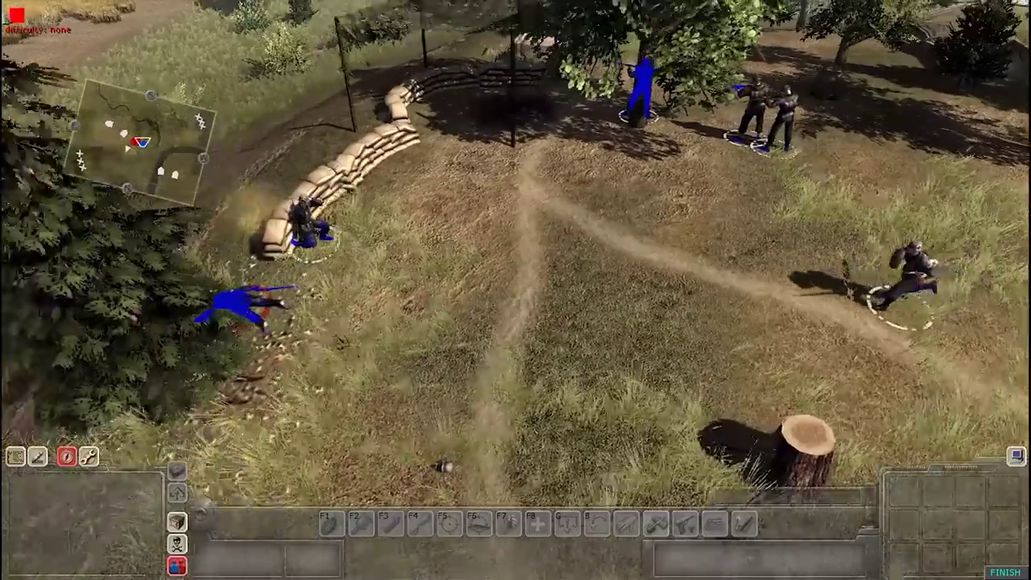
scroll(549, 341, "up", 2)
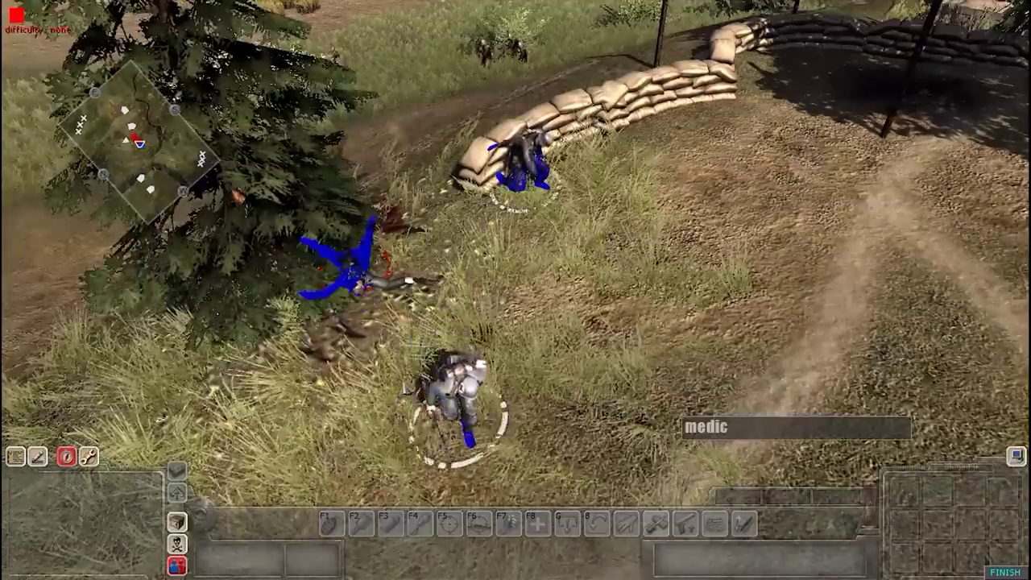
scroll(516, 363, "down", 3)
middle_click_drag(516, 363, 686, 225)
scroll(814, 363, "up", 2)
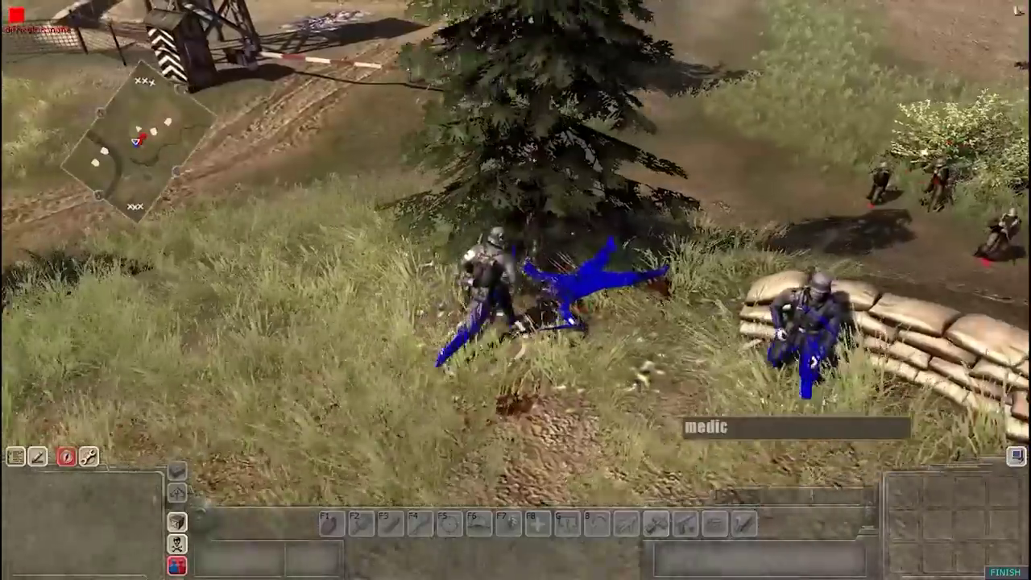
scroll(814, 363, "down", 3)
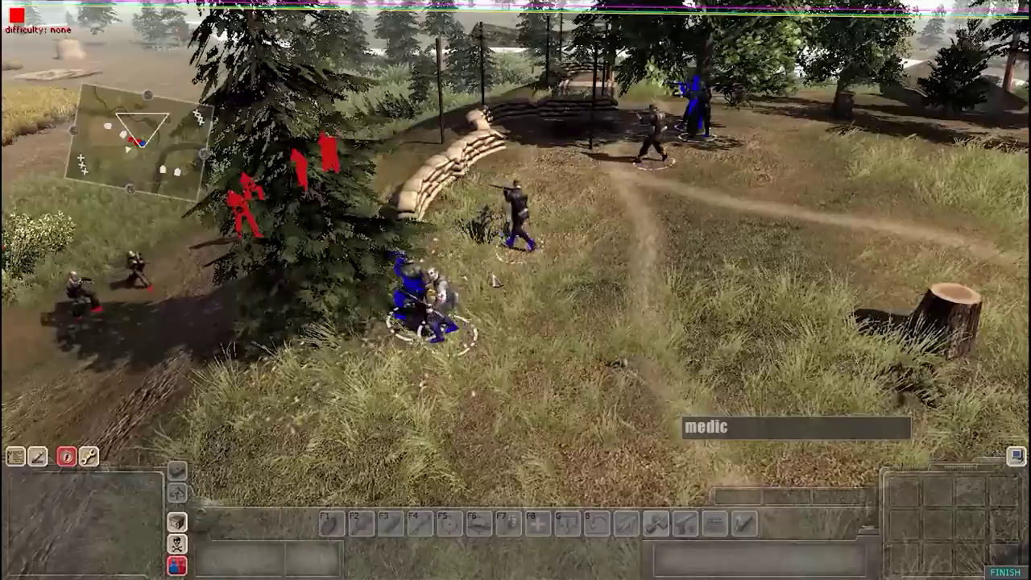
middle_click_drag(545, 319, 508, 331)
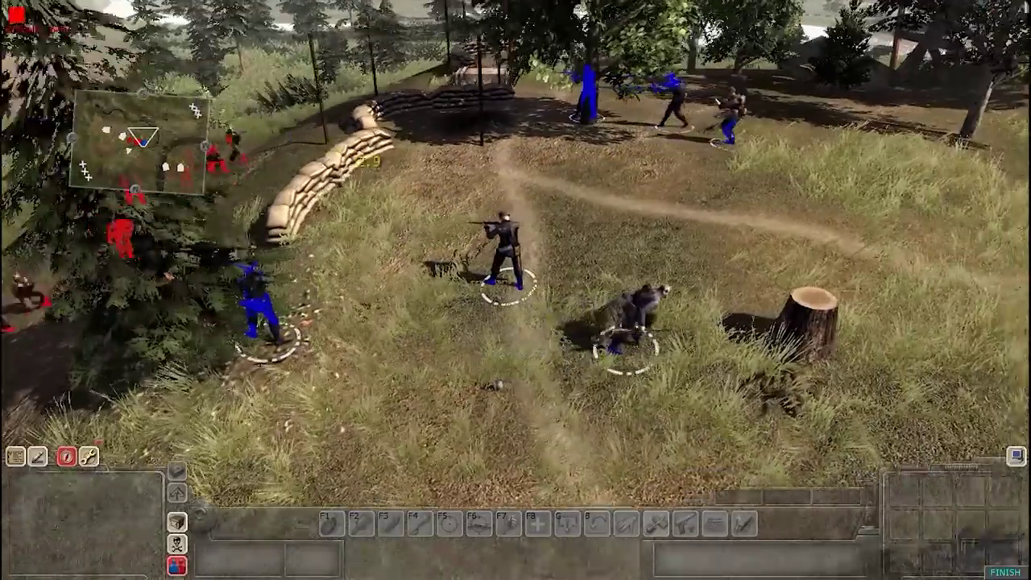